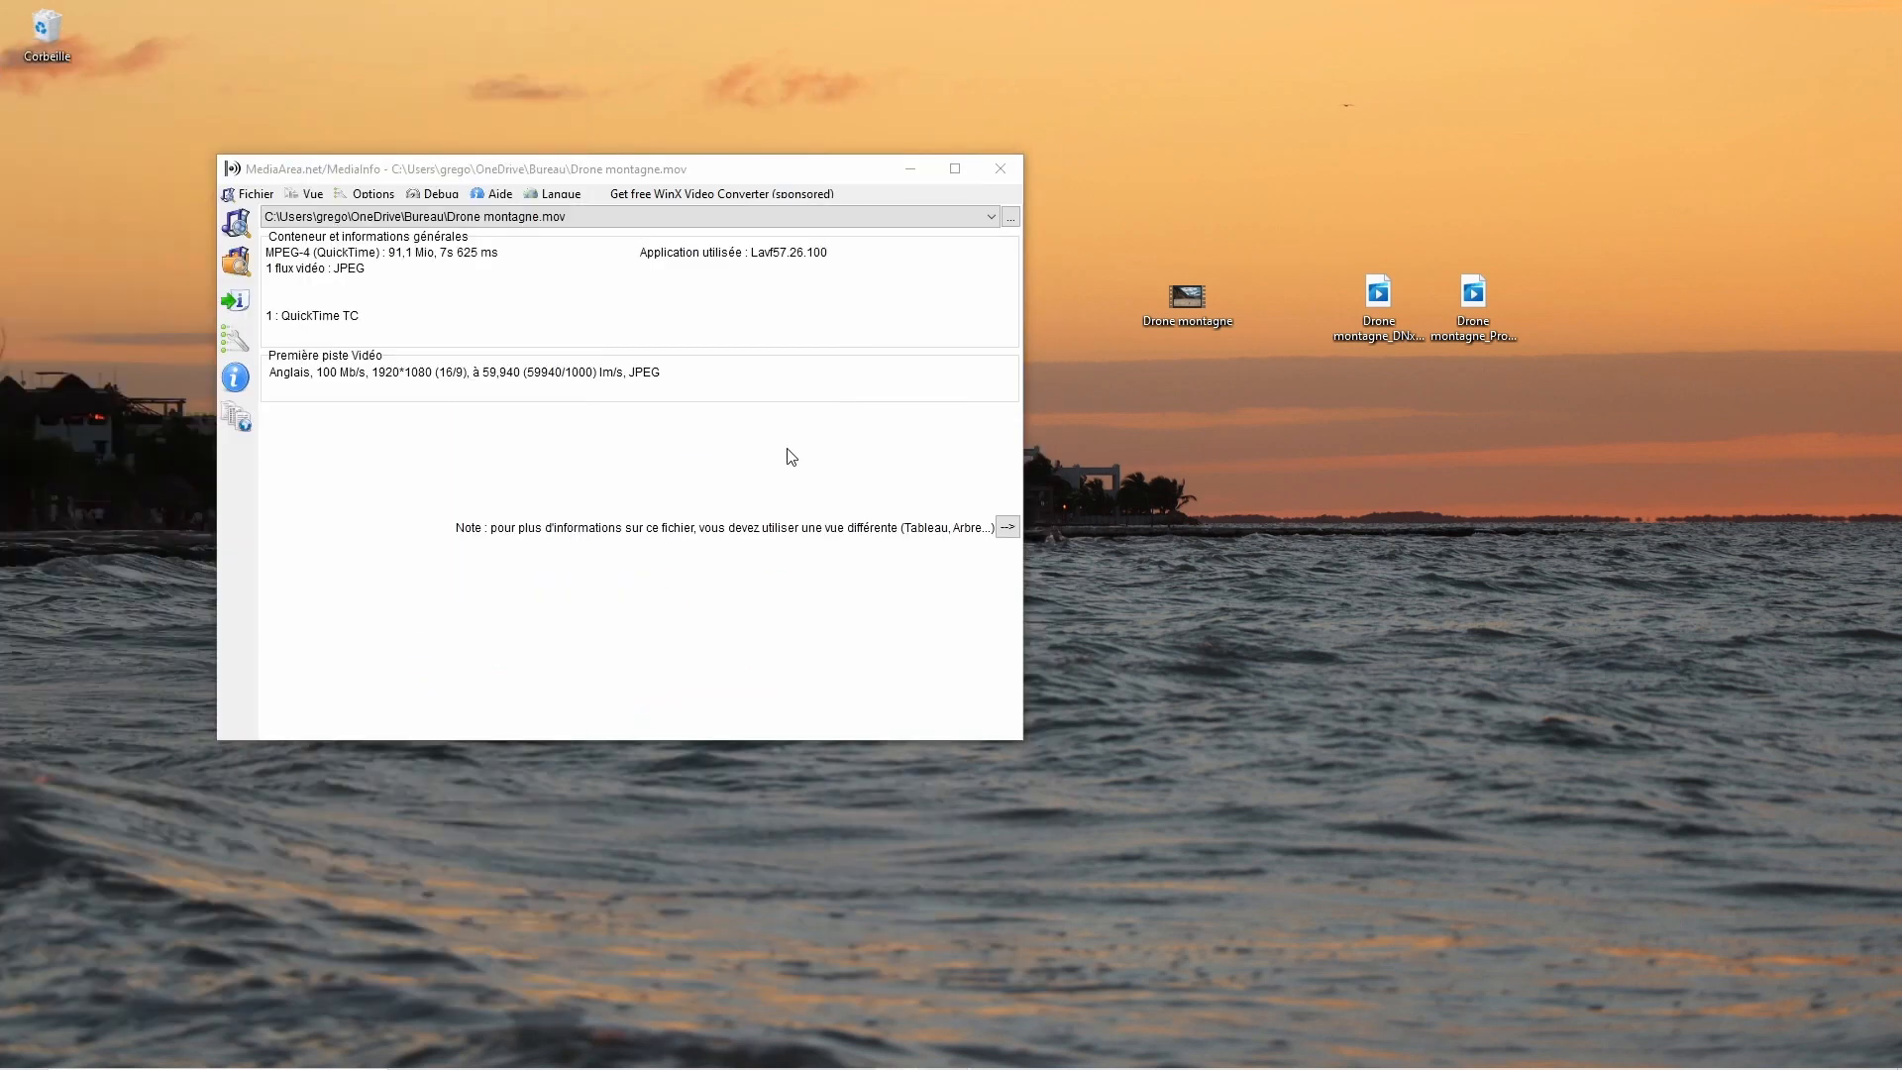
# Close the current MediaInfo window, reopen the desktop file Drone montagne in MediaInfo, and move the window clear of the desktop files
pyautogui.click(1001, 168)
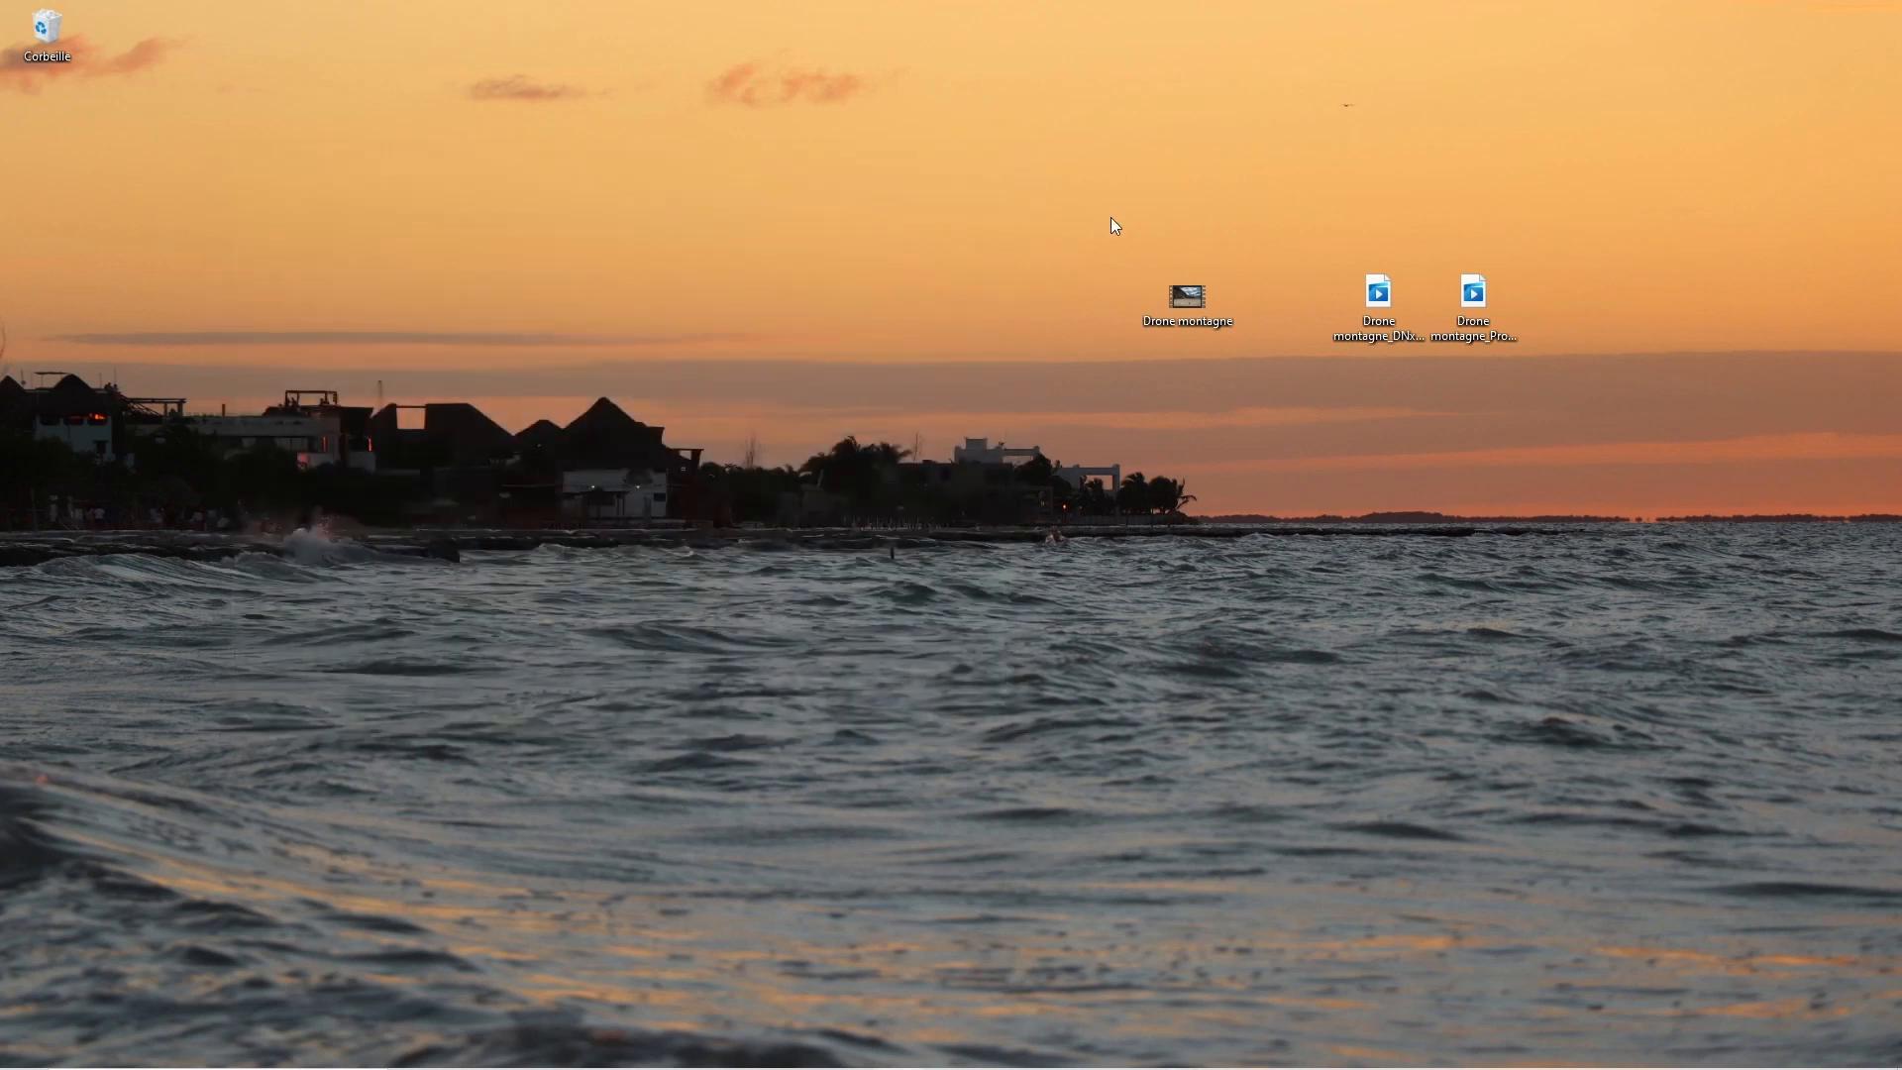
pyautogui.rightClick(1182, 301)
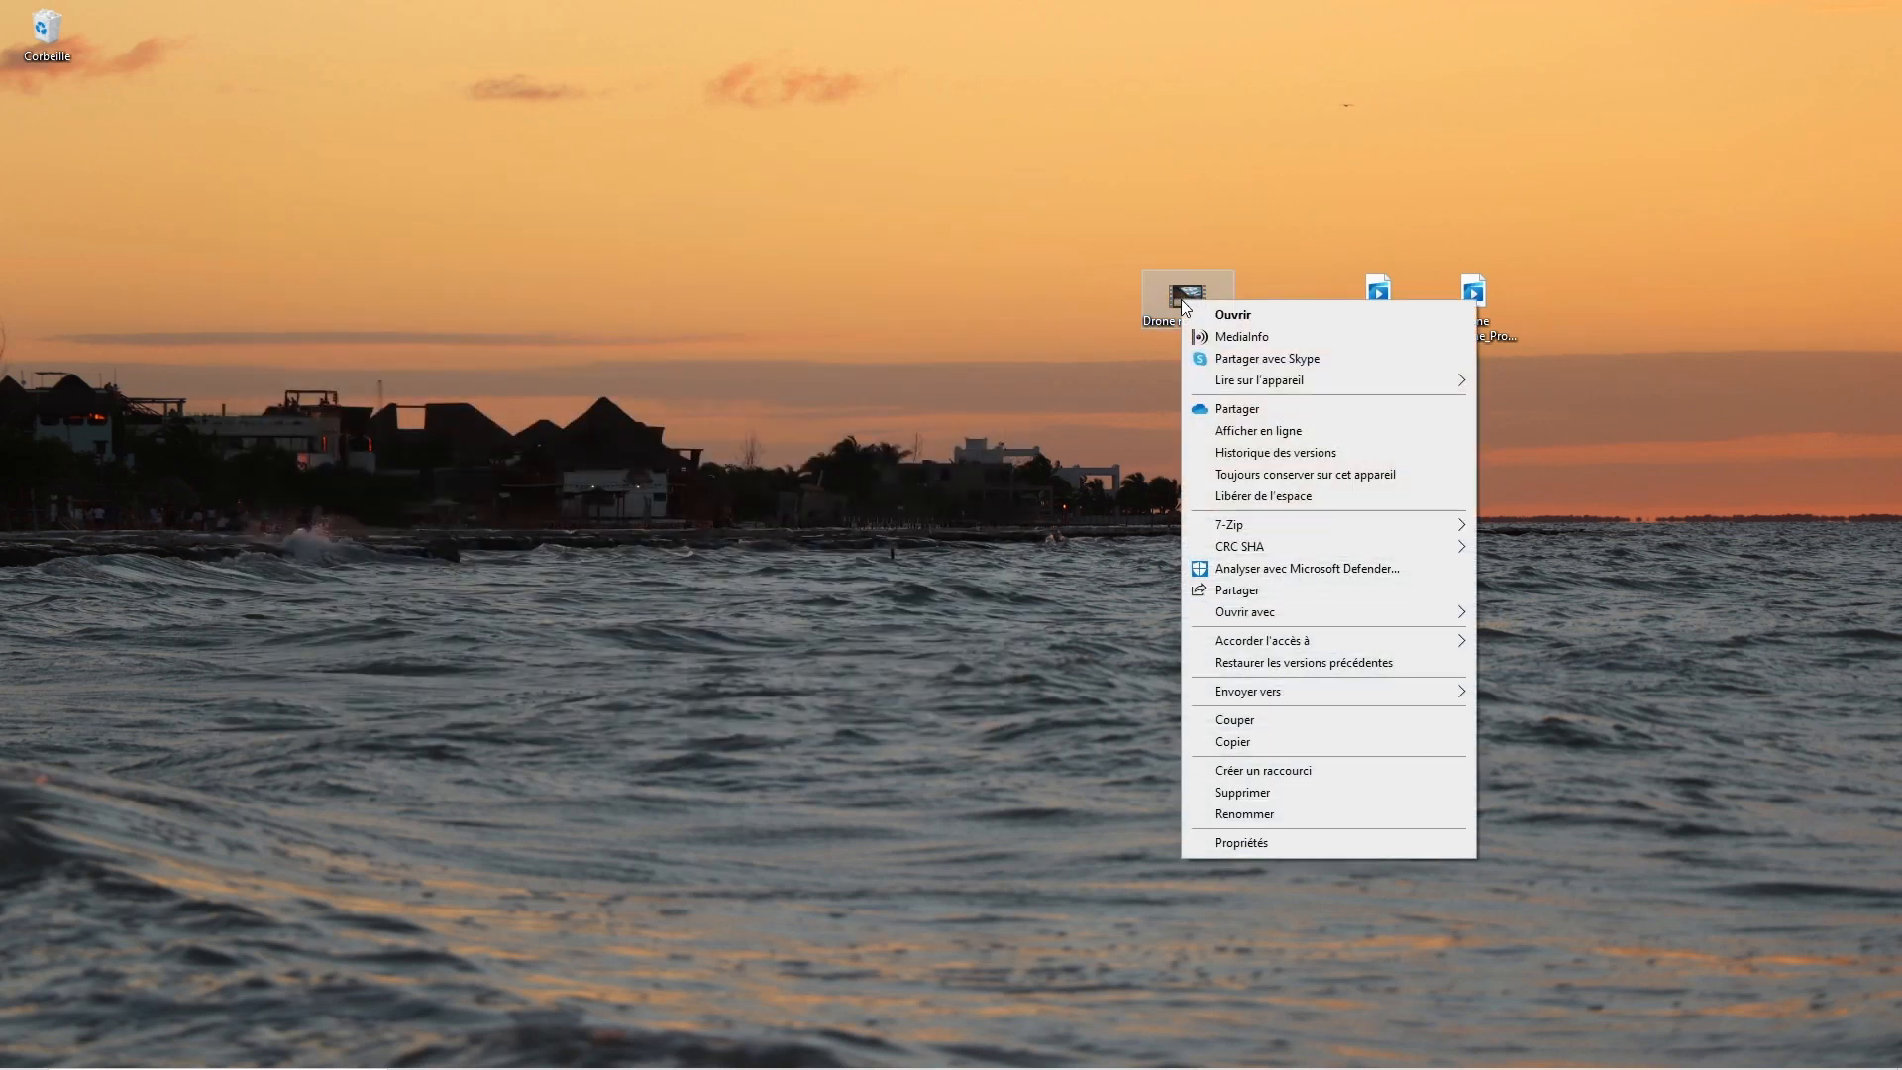
pyautogui.click(1226, 337)
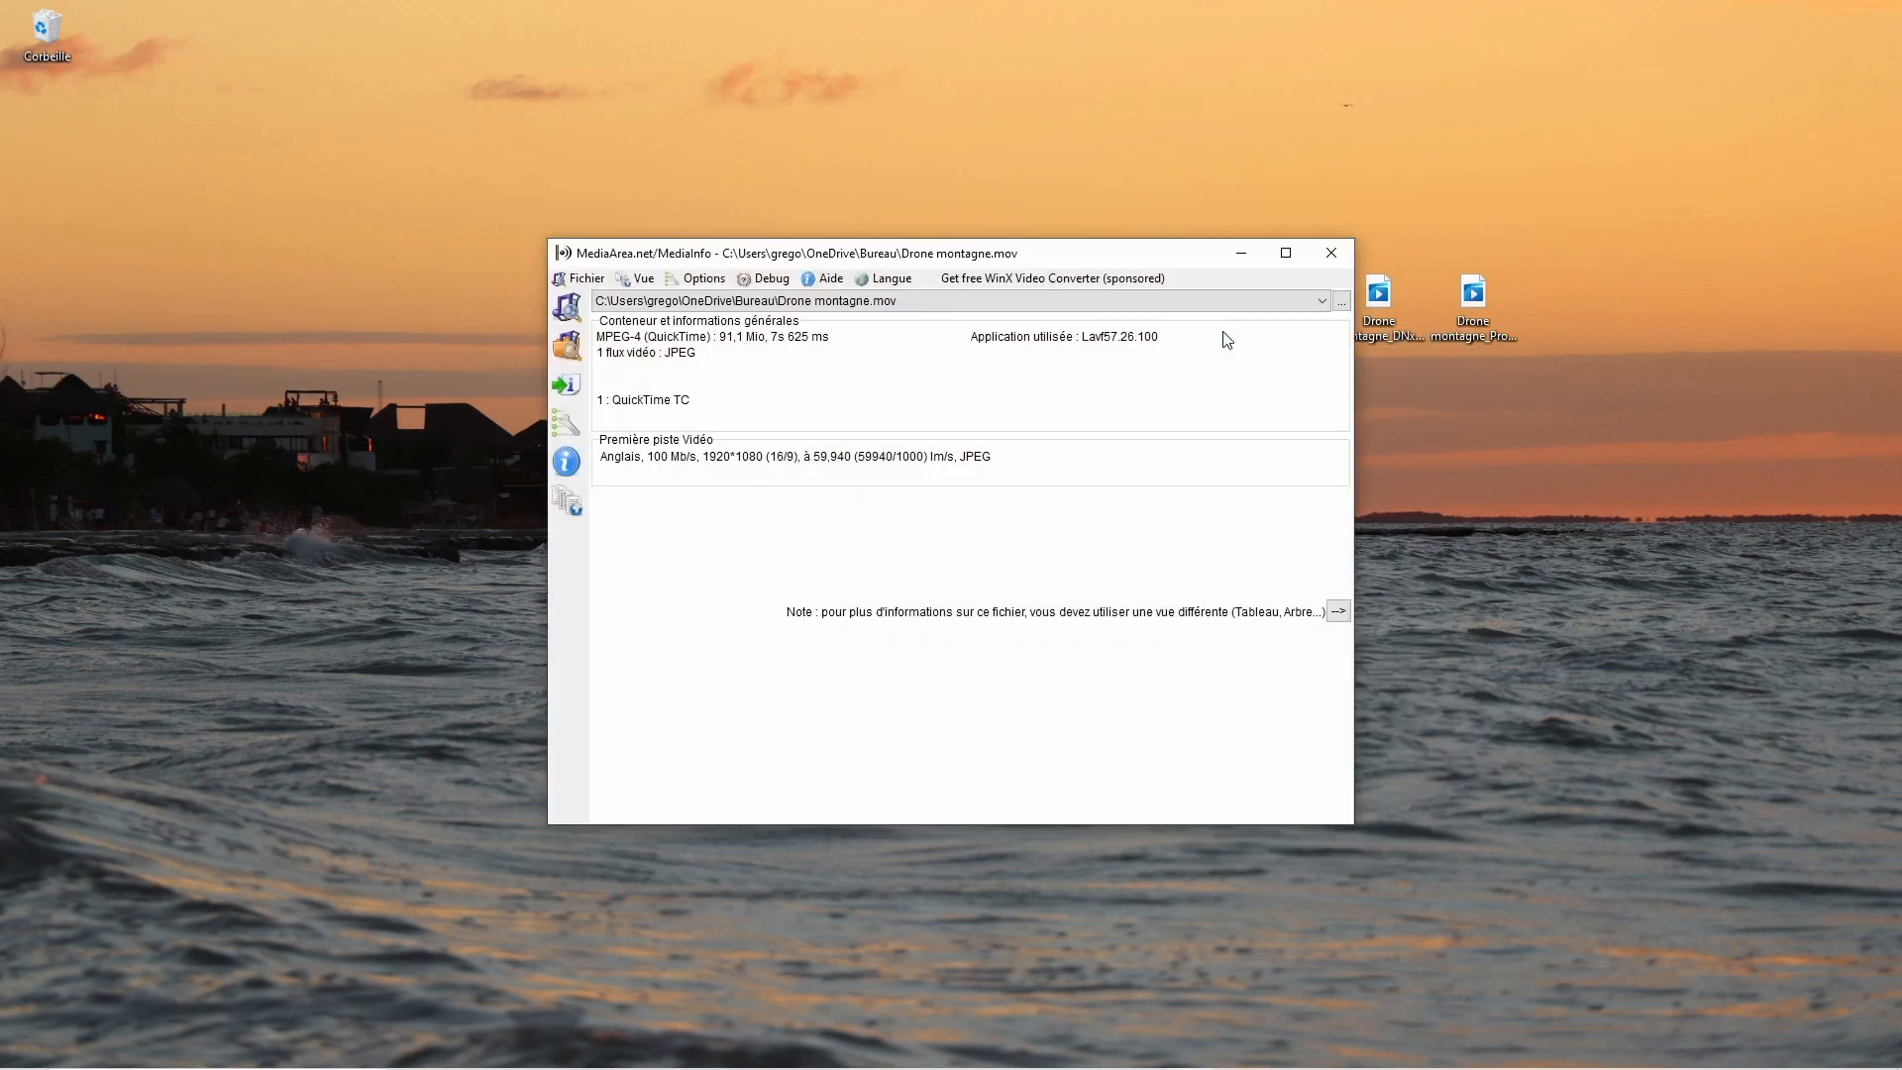
pyautogui.moveTo(1157, 255); pyautogui.dragTo(874, 191)
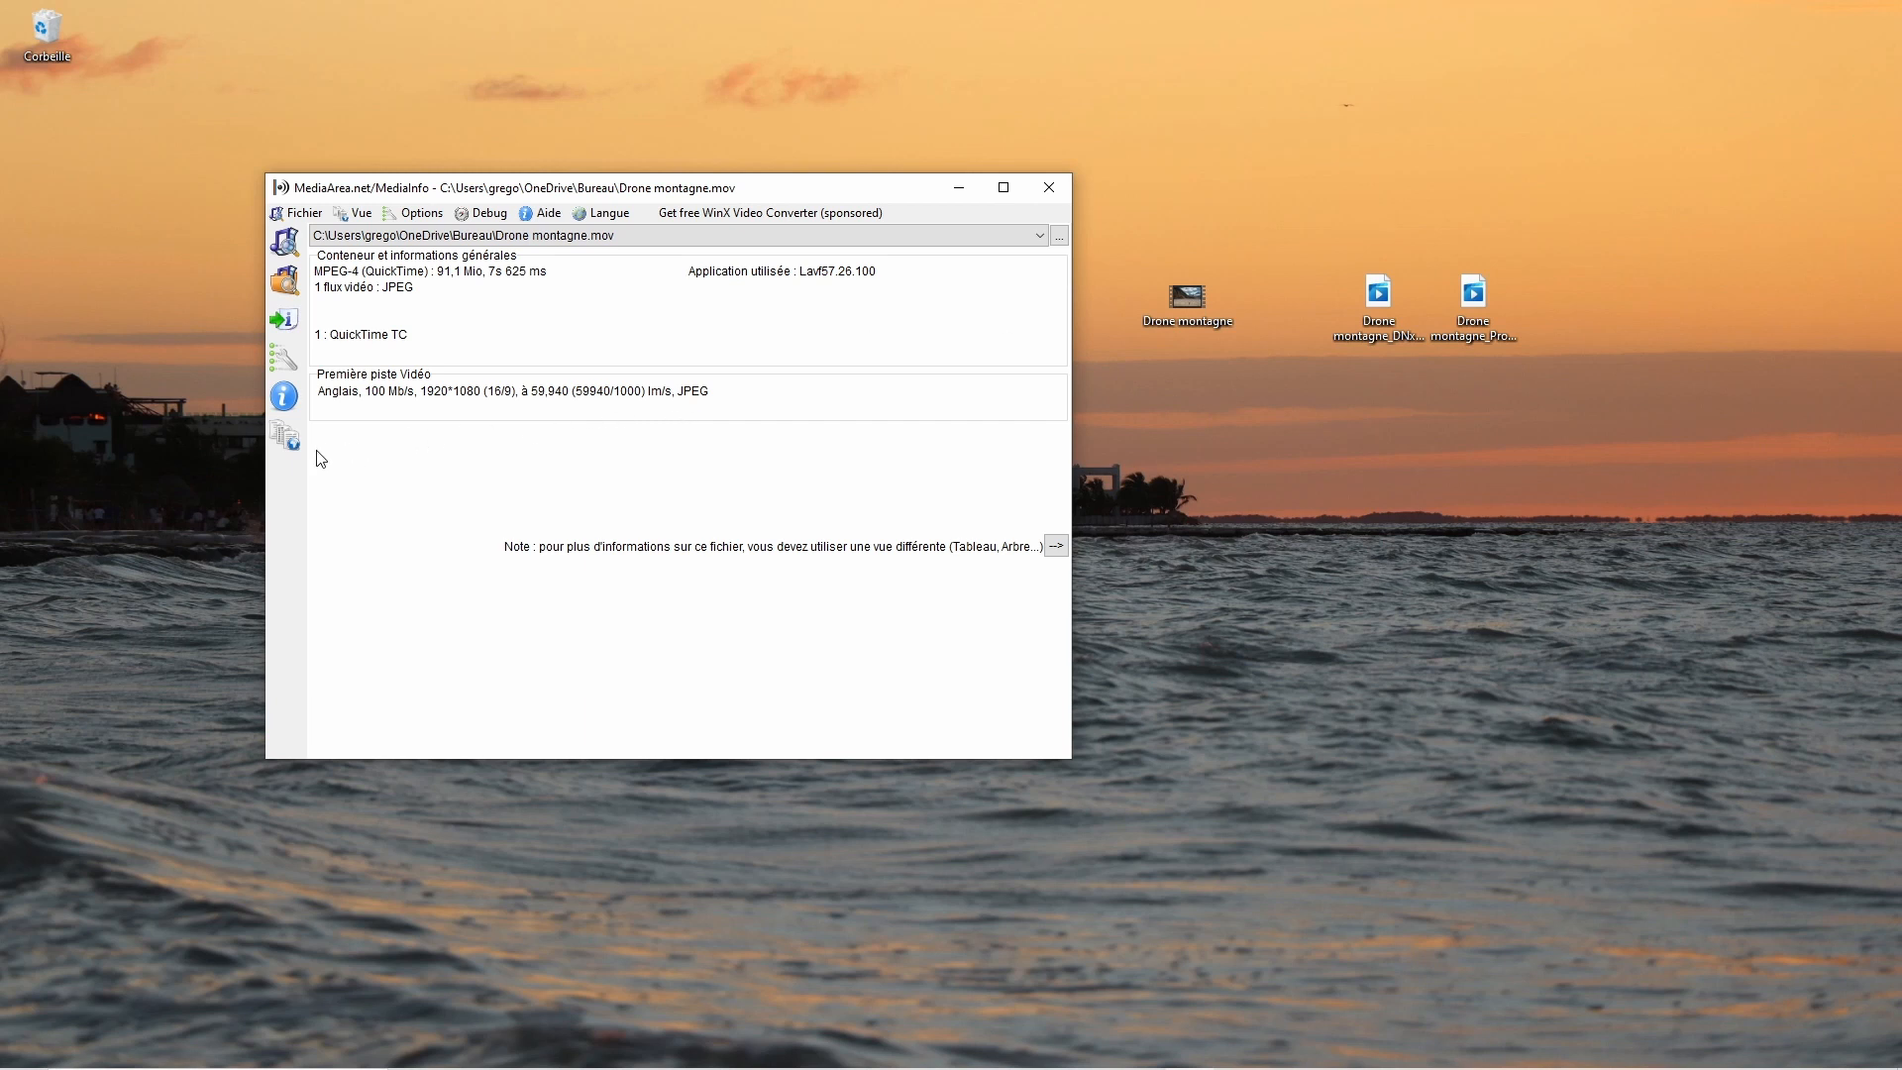
# Switch the media information display from the basic view to the tree view (Arbre)
pyautogui.click(288, 439)
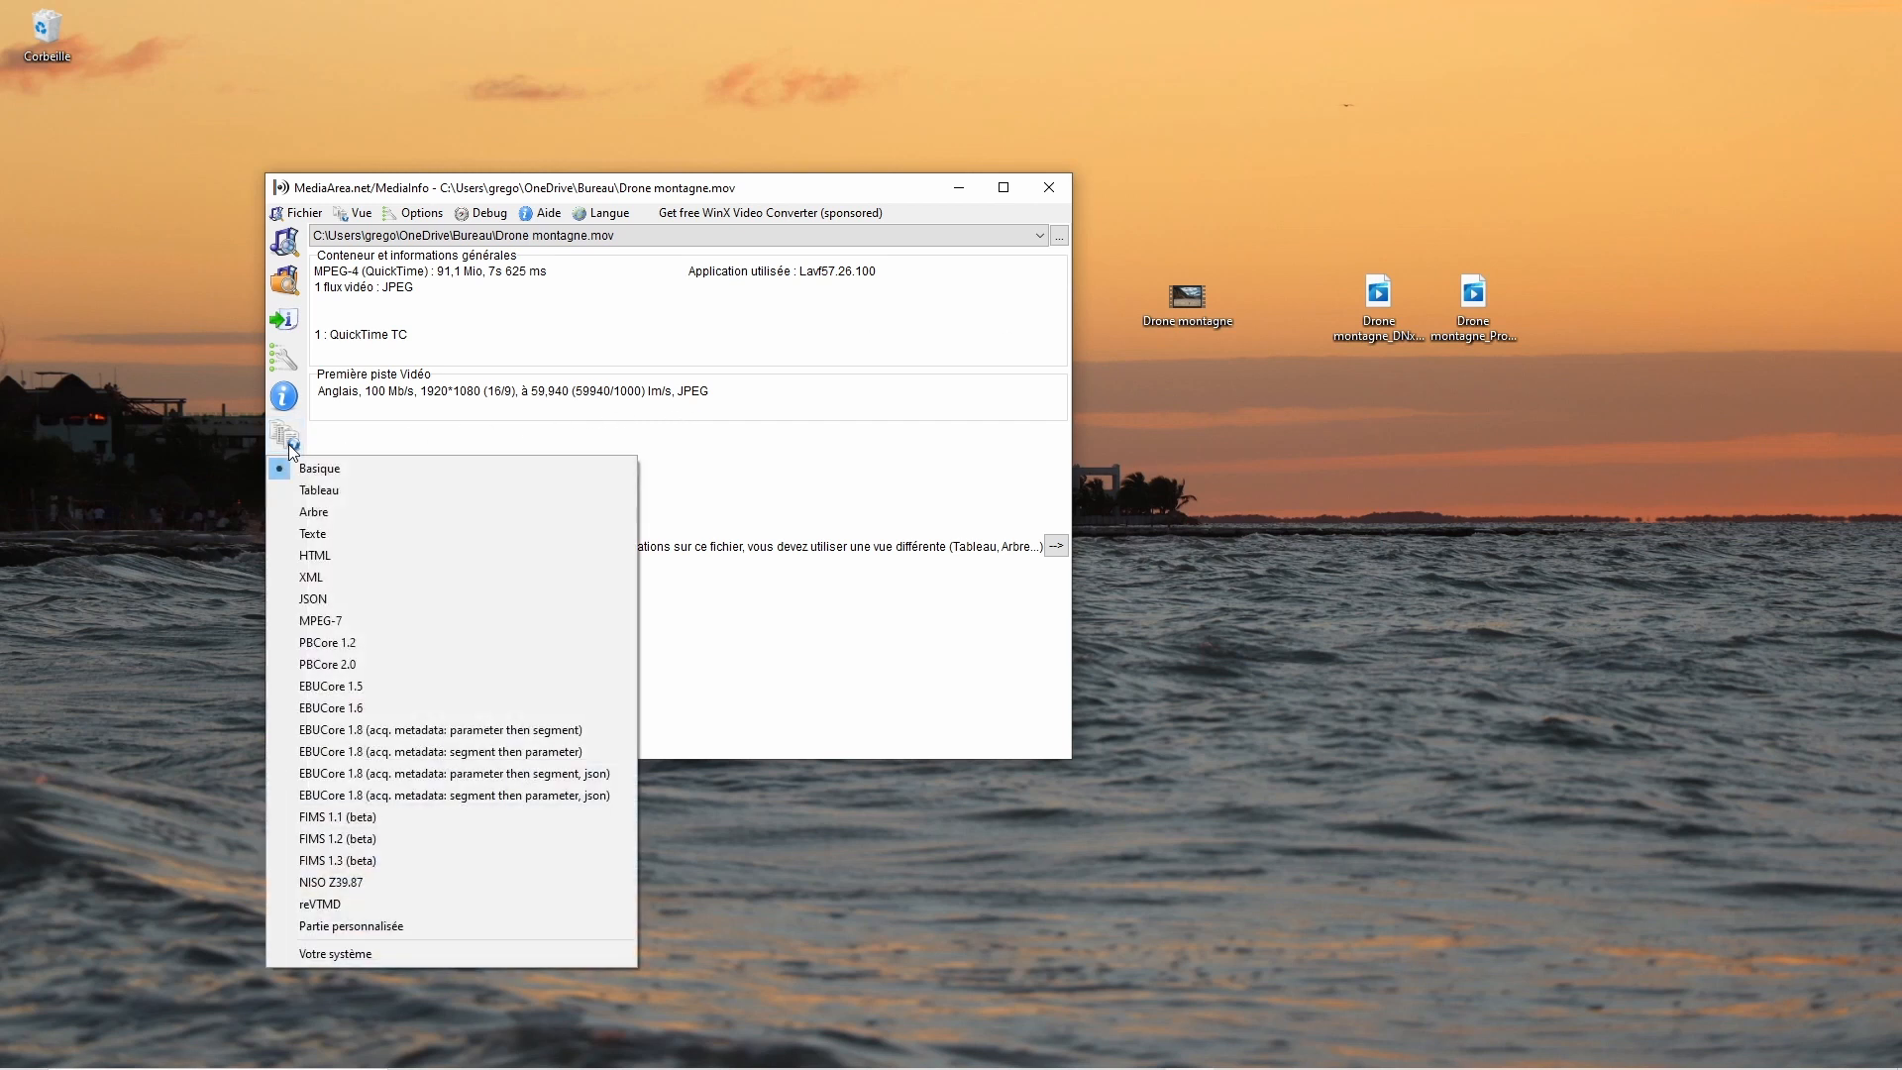
pyautogui.click(323, 513)
pyautogui.moveTo(1057, 369); pyautogui.dragTo(1899, 421)
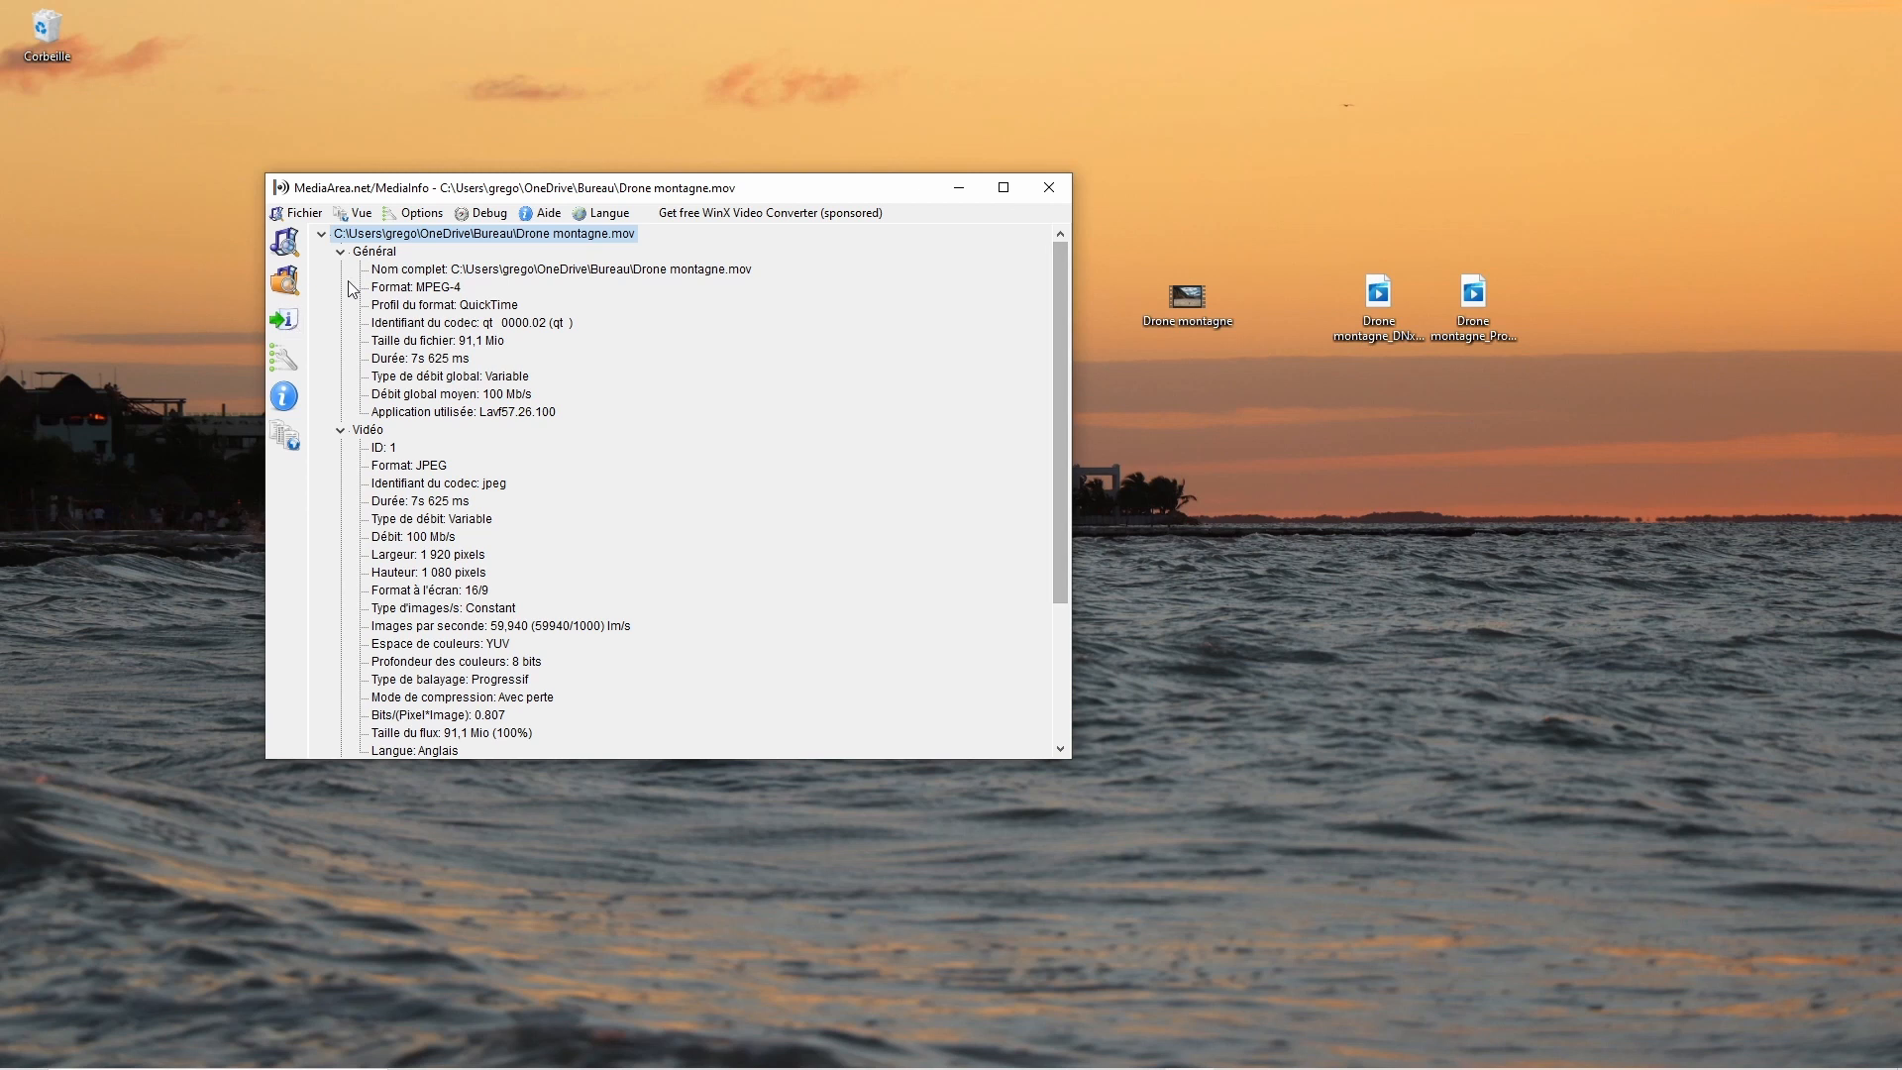
# Collapse and re-expand the Général, Vidéo and Autre sections, and review Drone montagne.mov's properties through to the time code track
pyautogui.click(341, 252)
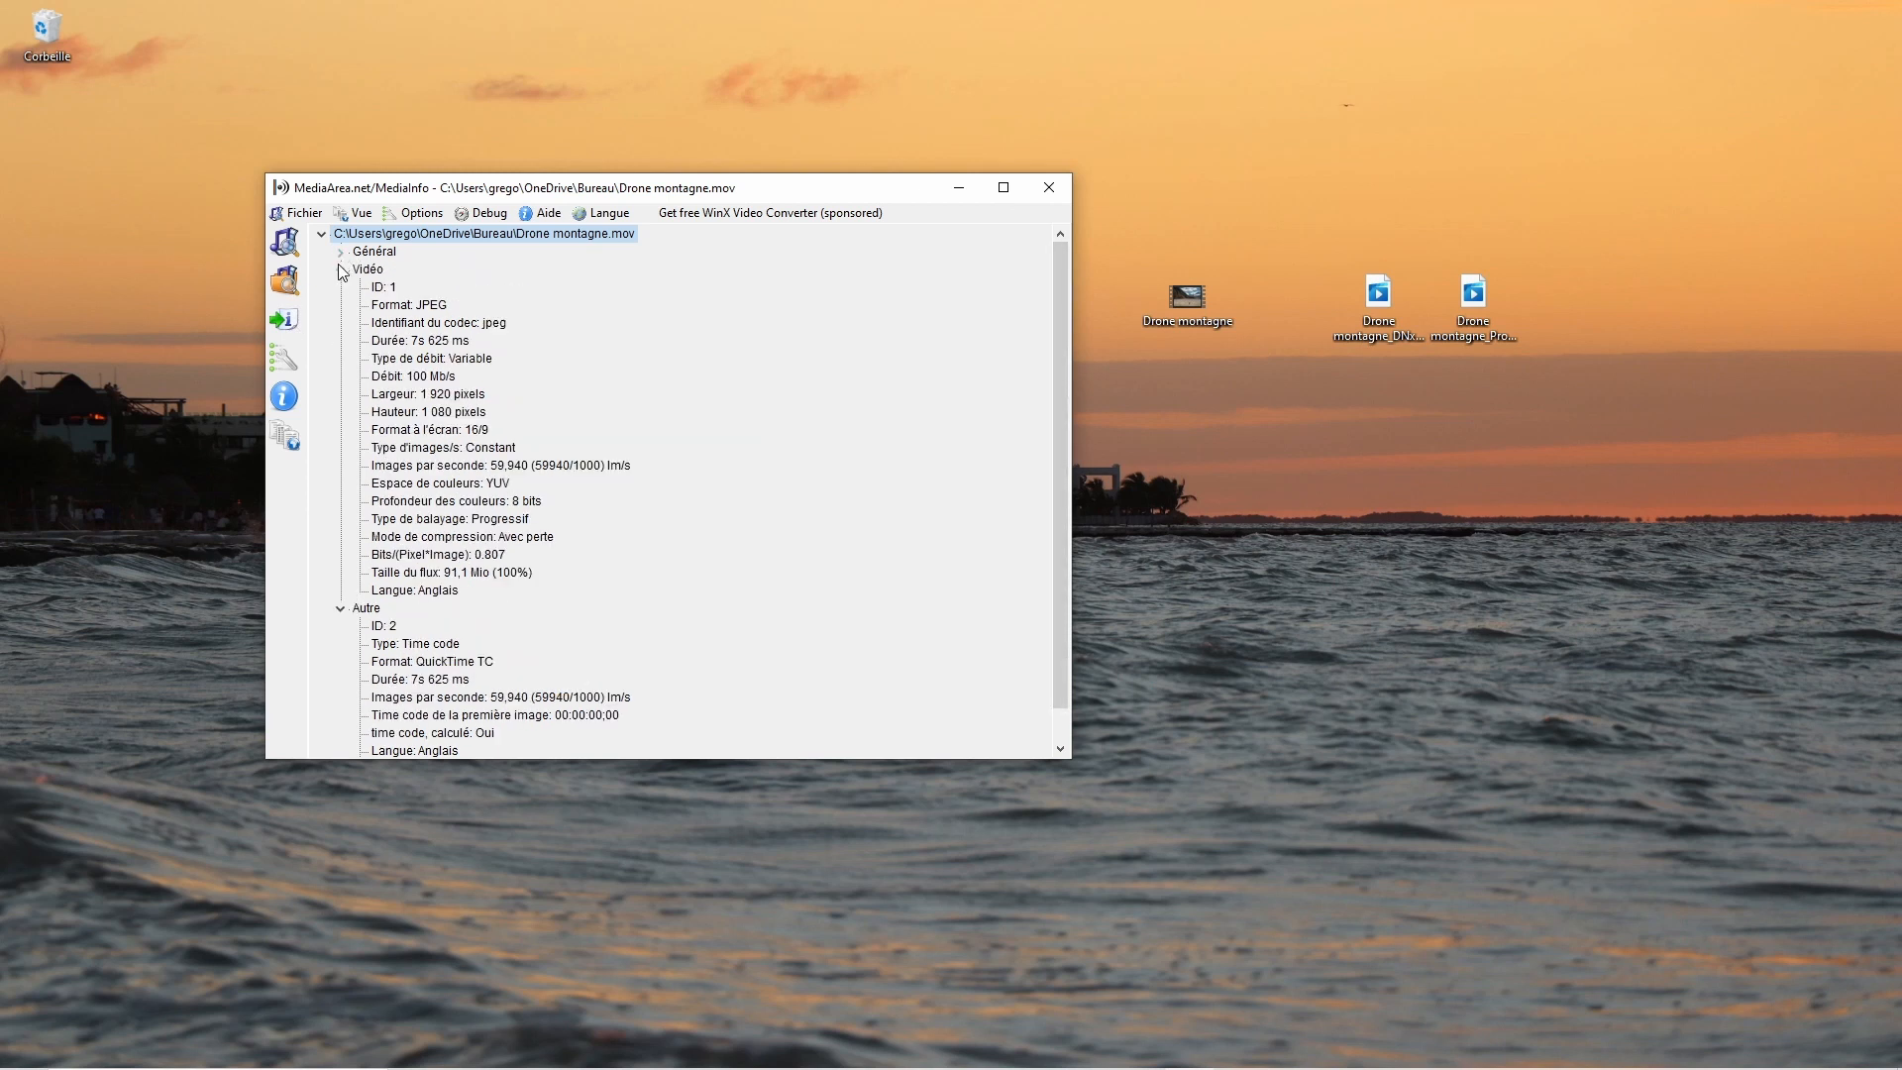
pyautogui.click(341, 269)
pyautogui.click(341, 287)
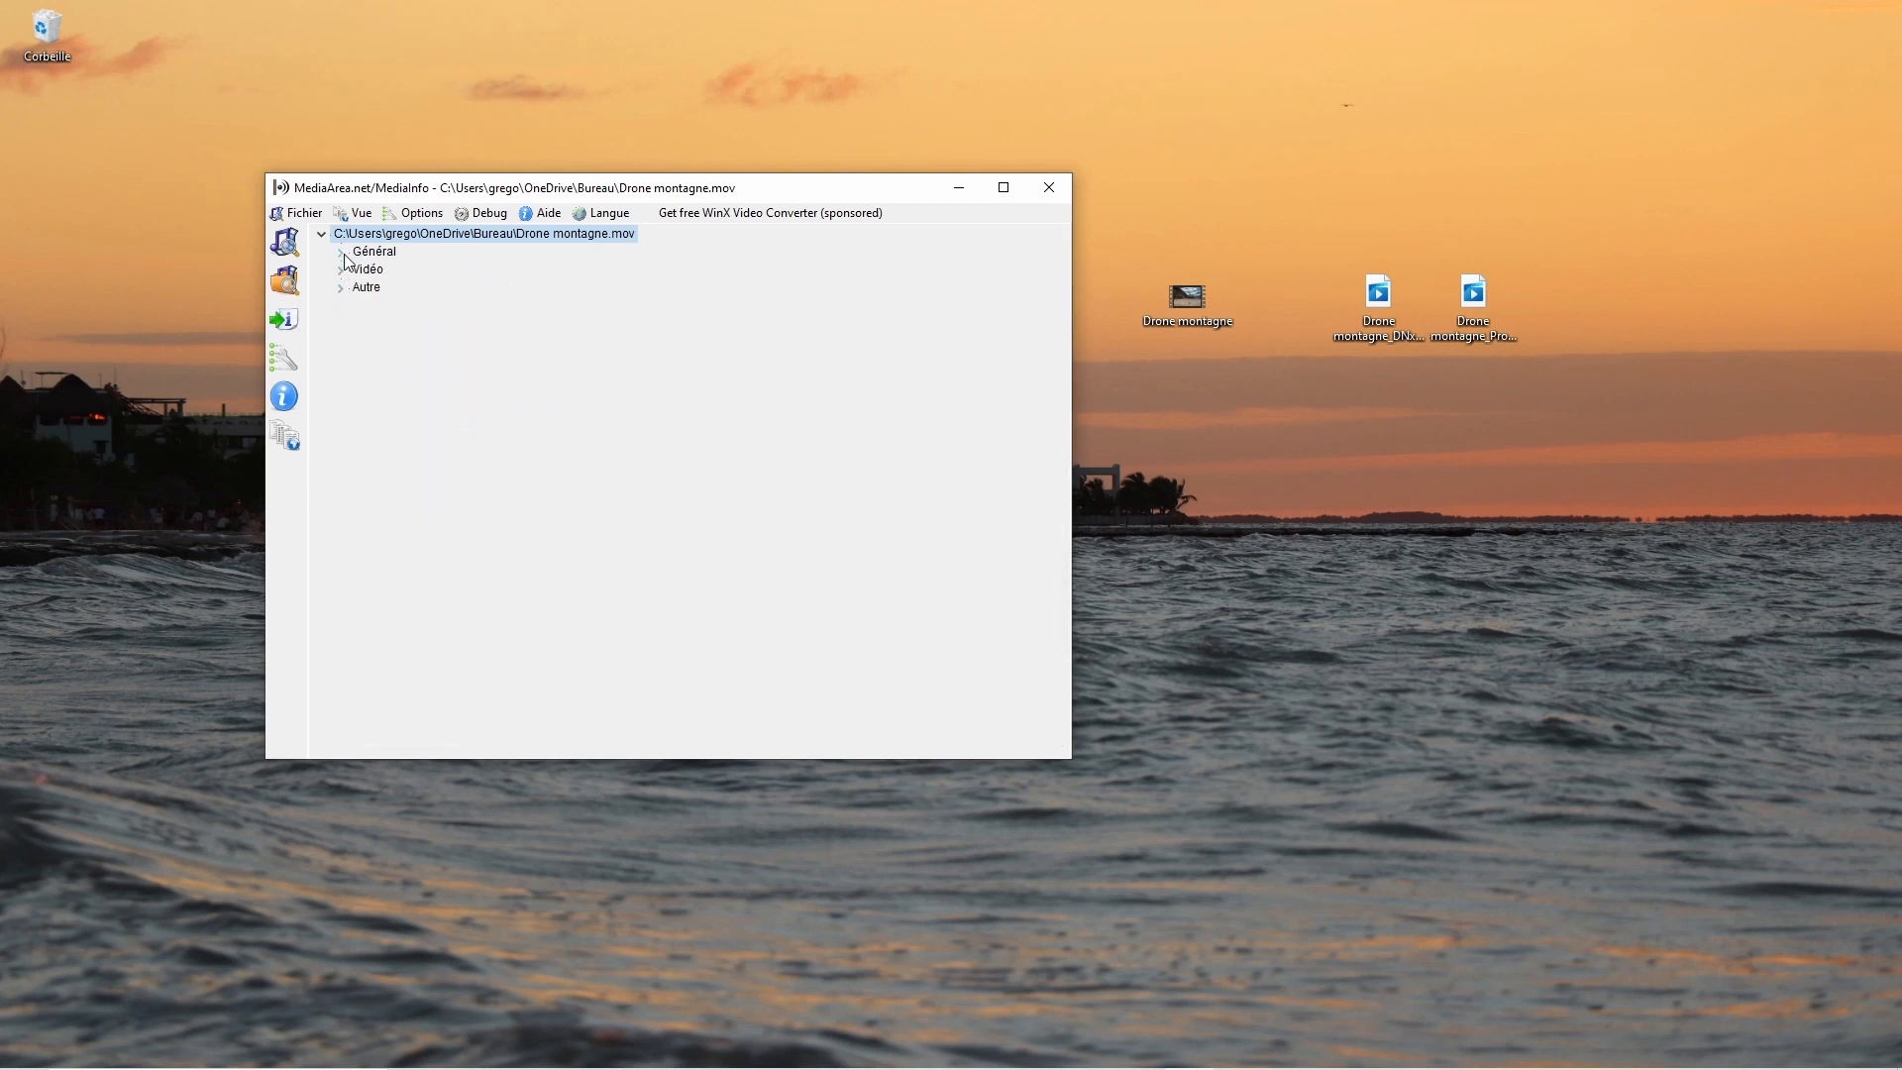
pyautogui.click(341, 251)
pyautogui.click(341, 430)
pyautogui.scroll(-1, 426, 496)
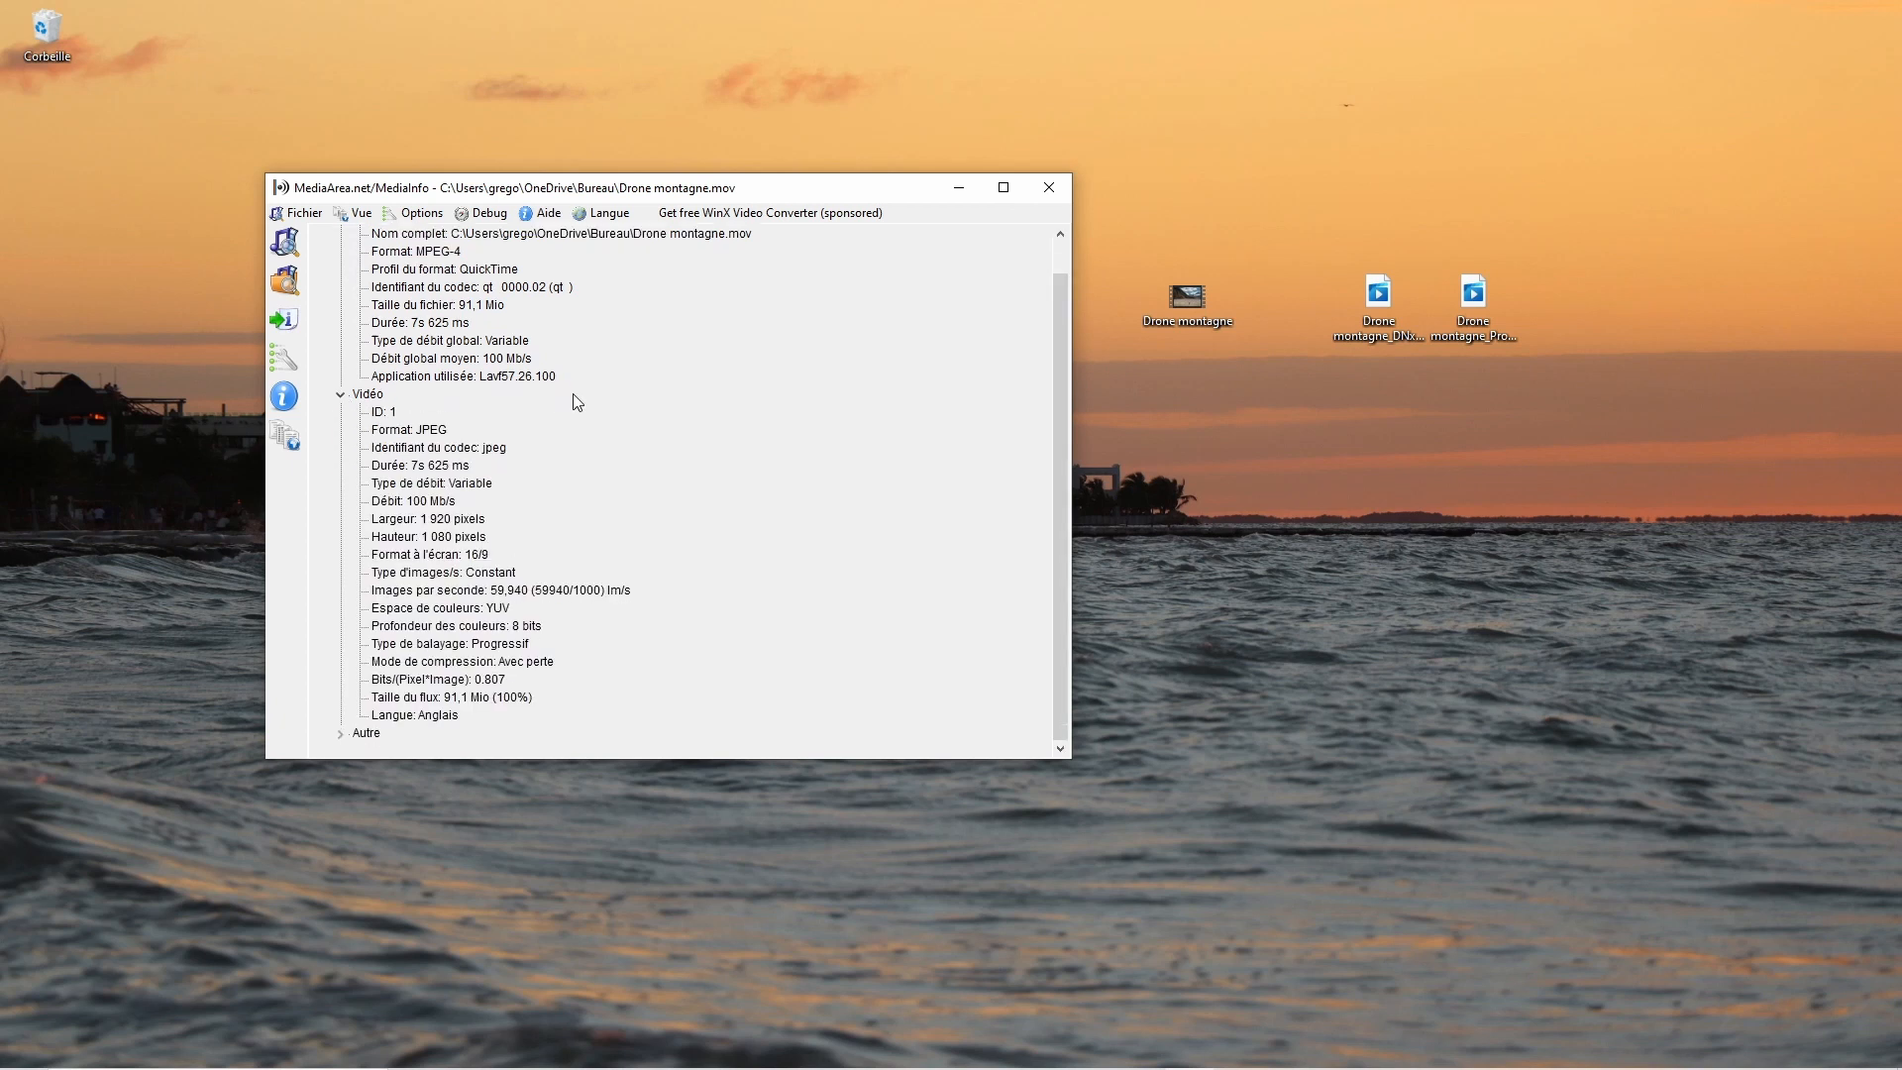
pyautogui.click(341, 734)
pyautogui.scroll(4, 615, 481)
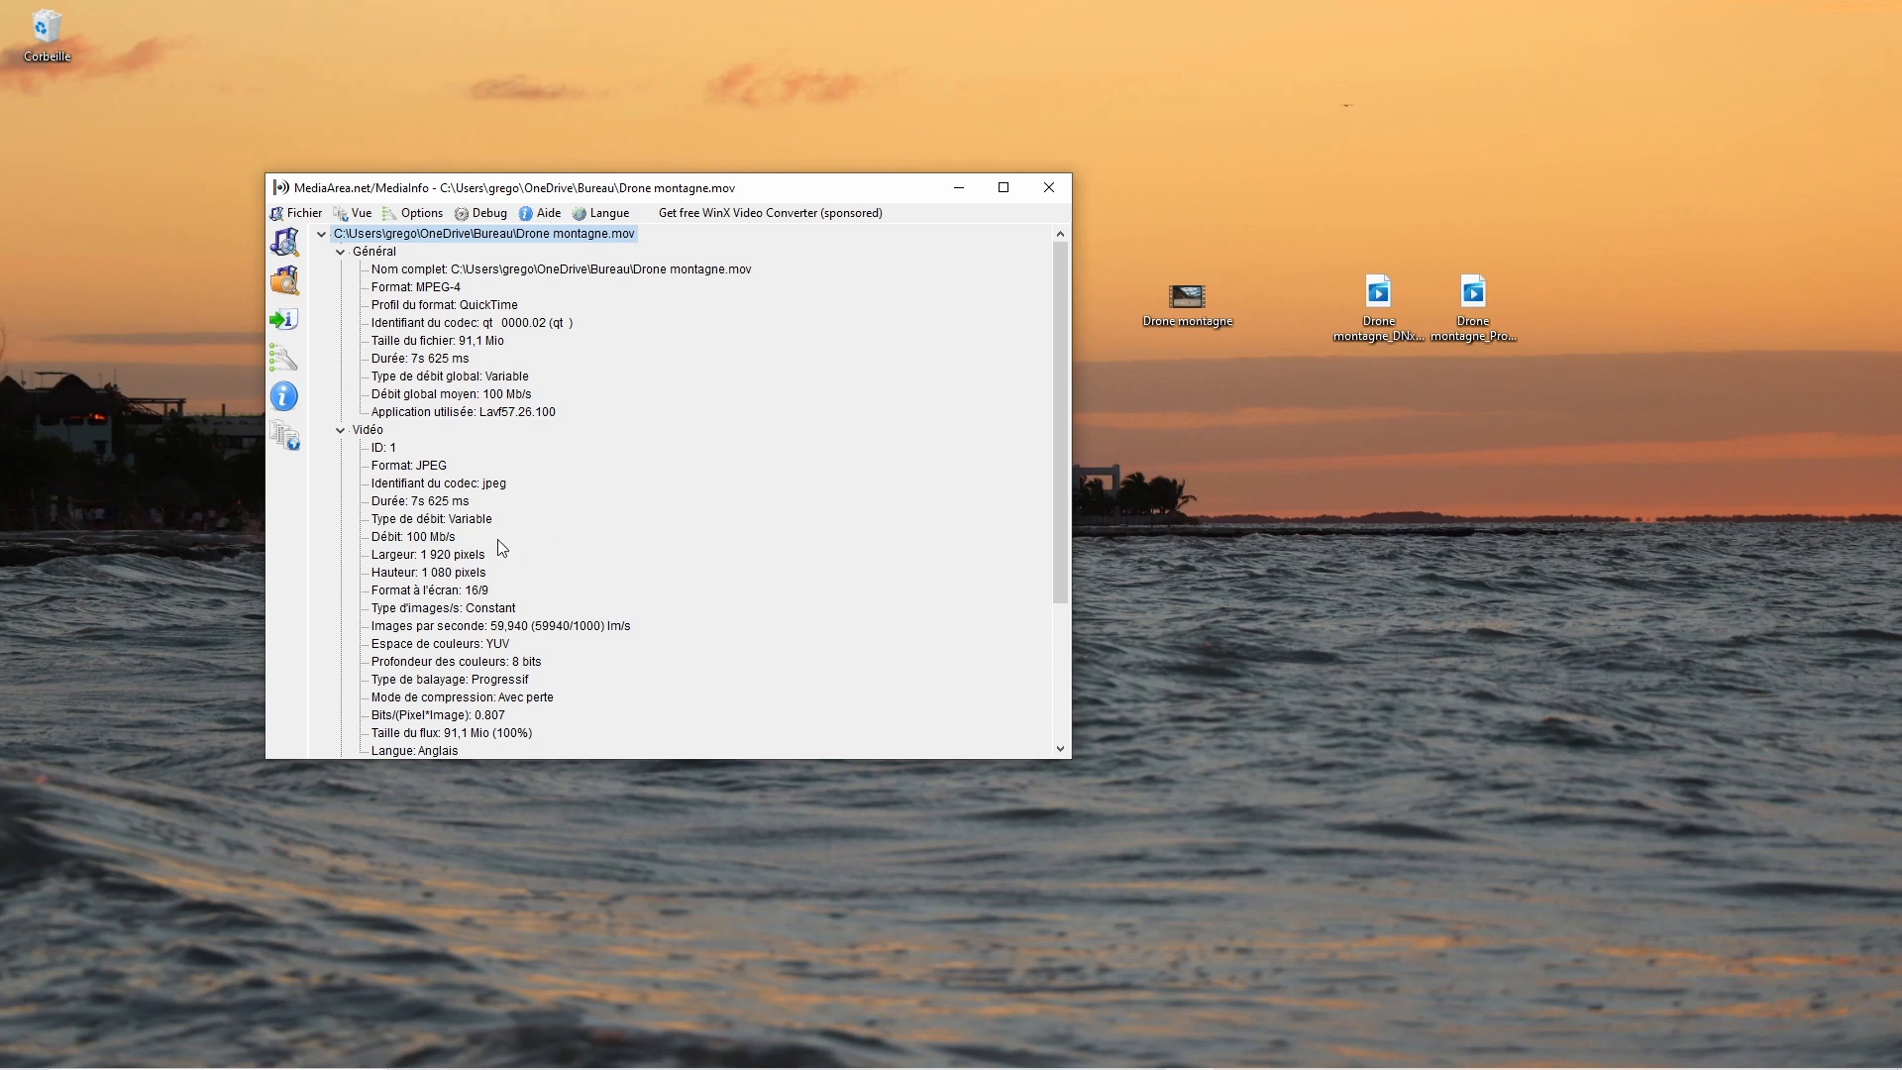
pyautogui.scroll(-2, 576, 461)
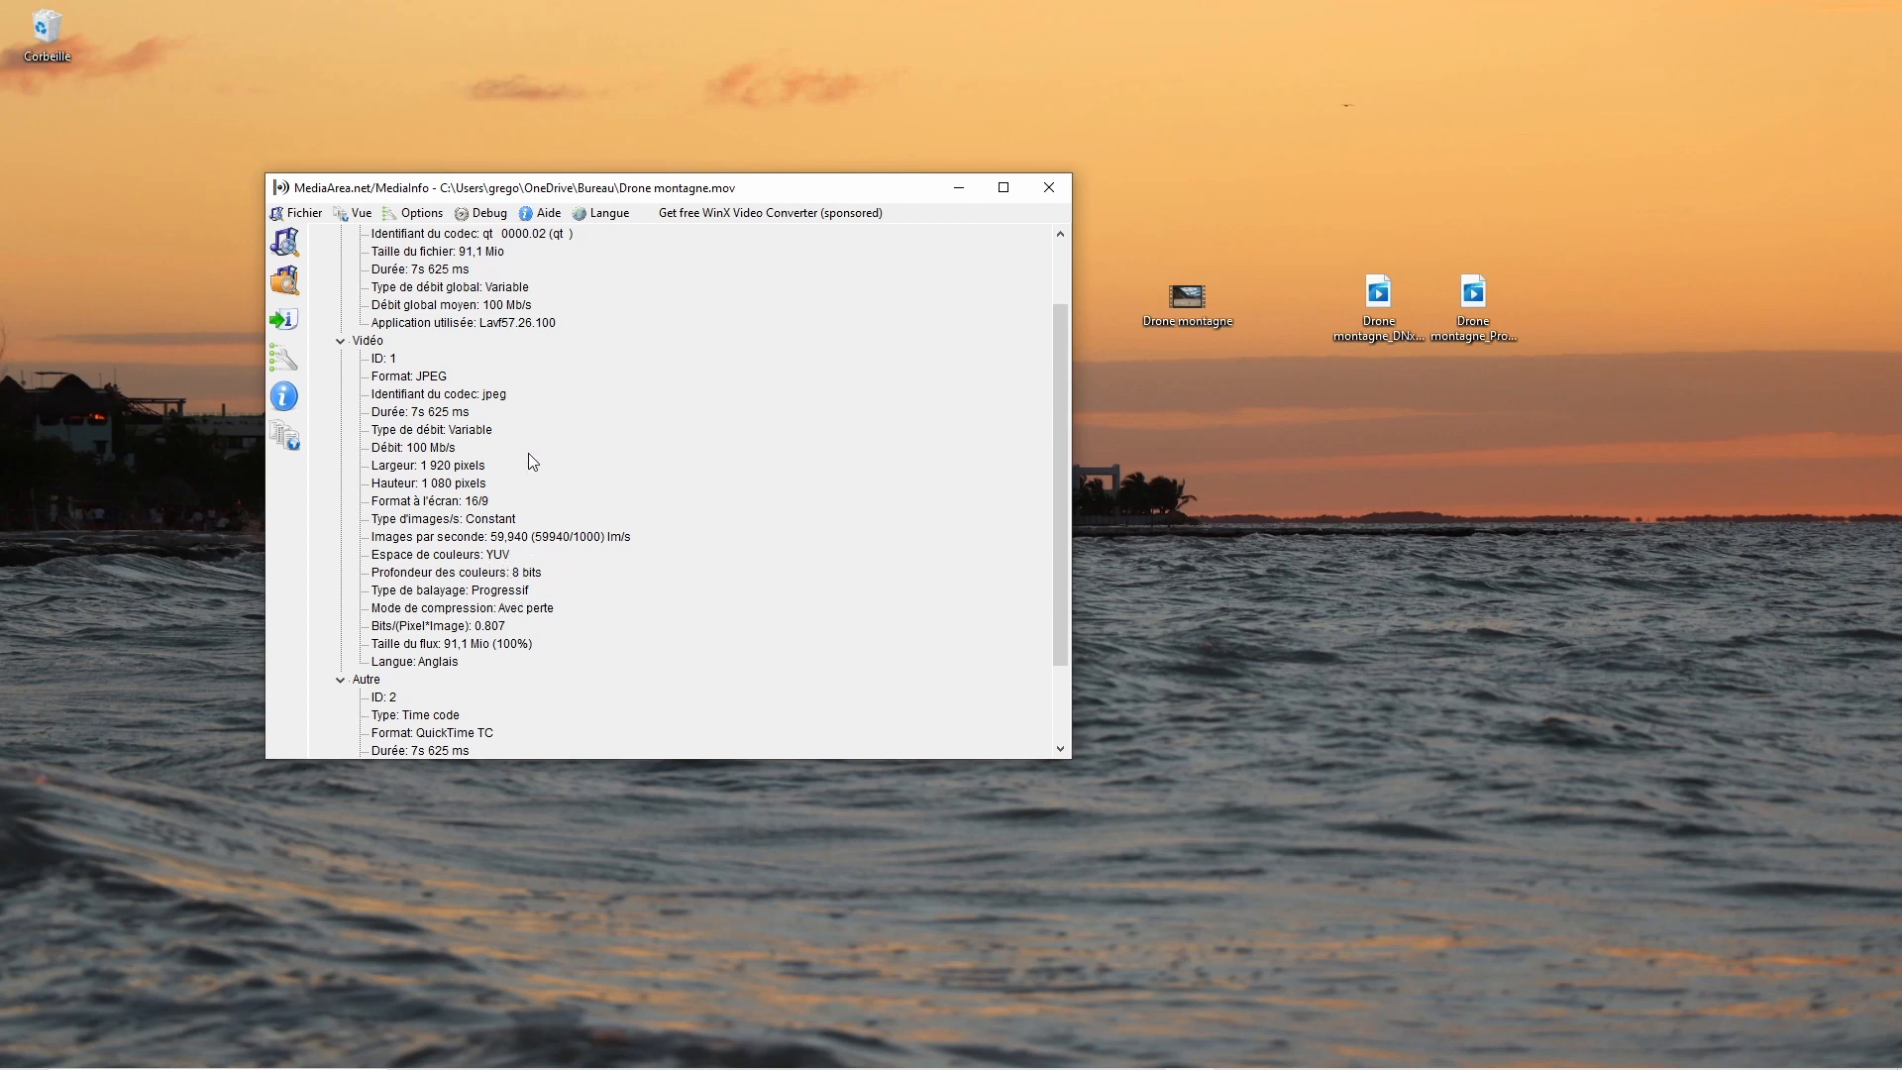
pyautogui.scroll(-2, 530, 458)
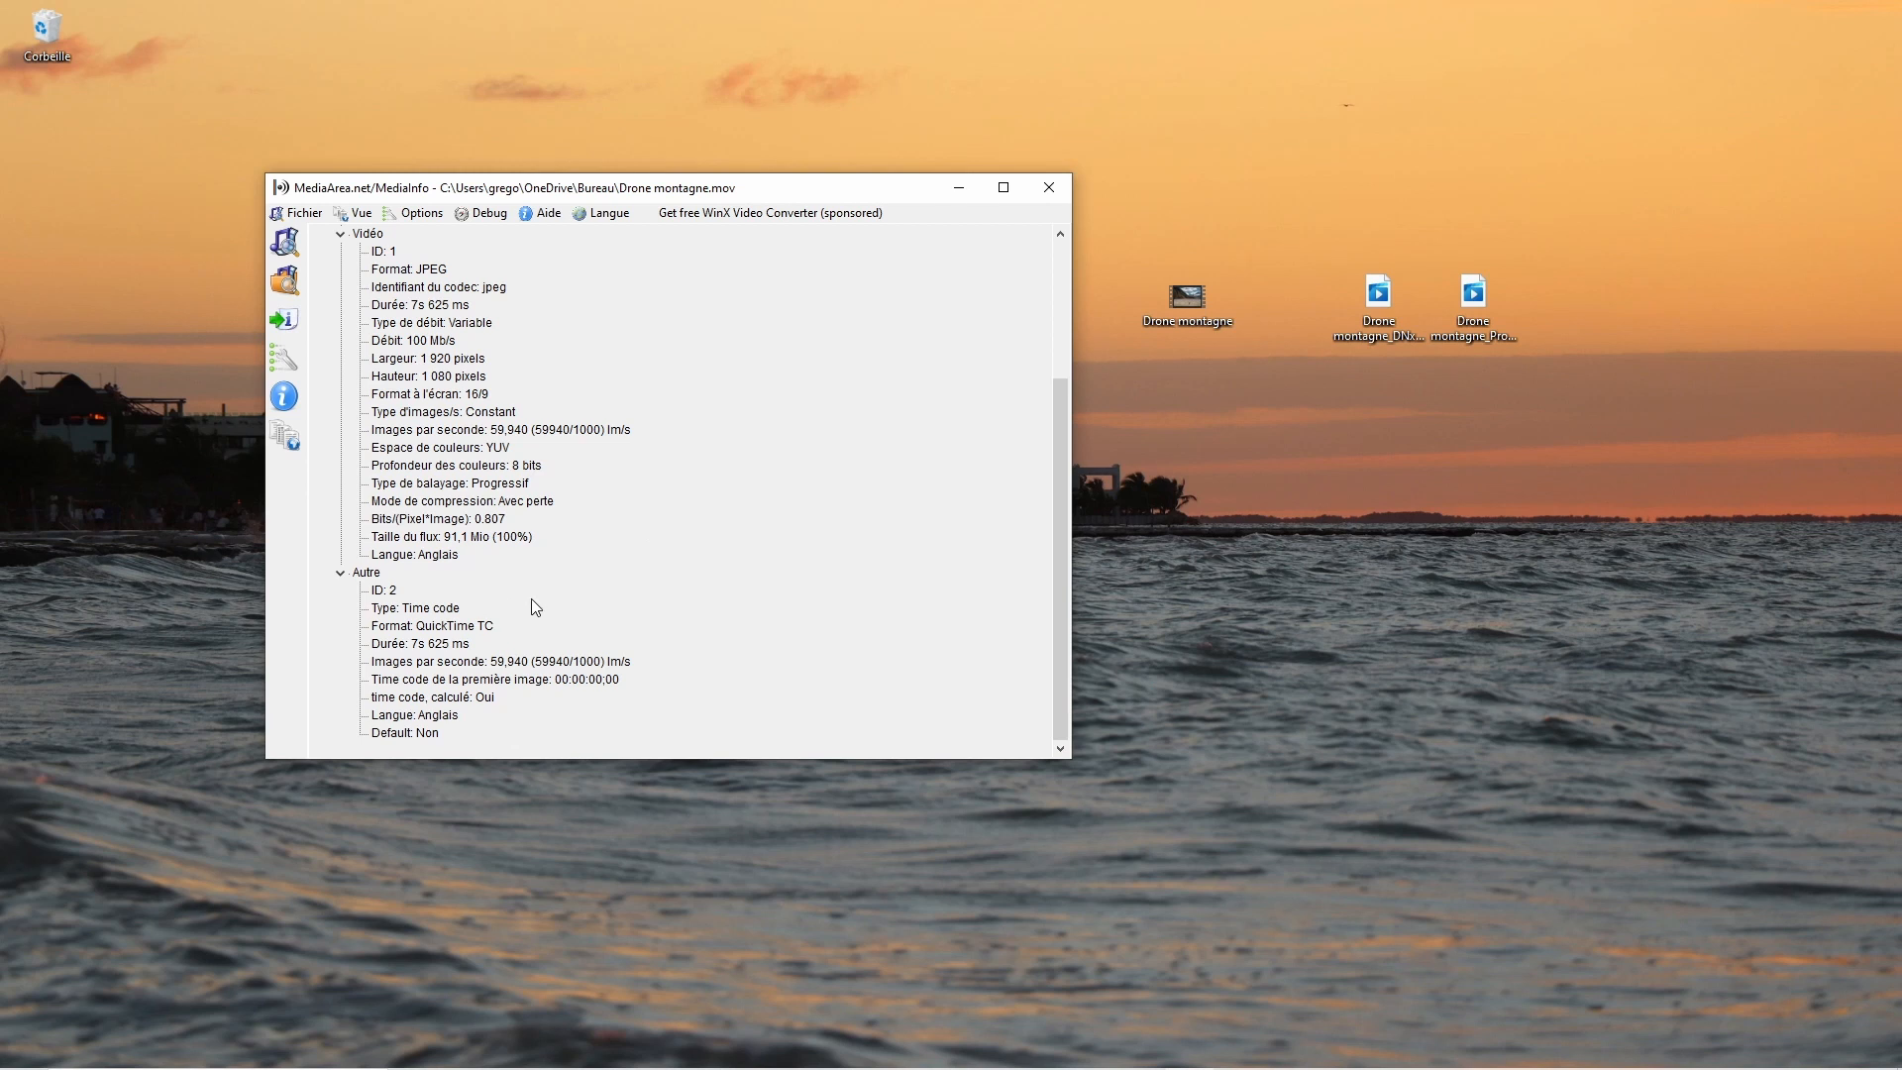
pyautogui.scroll(4, 535, 585)
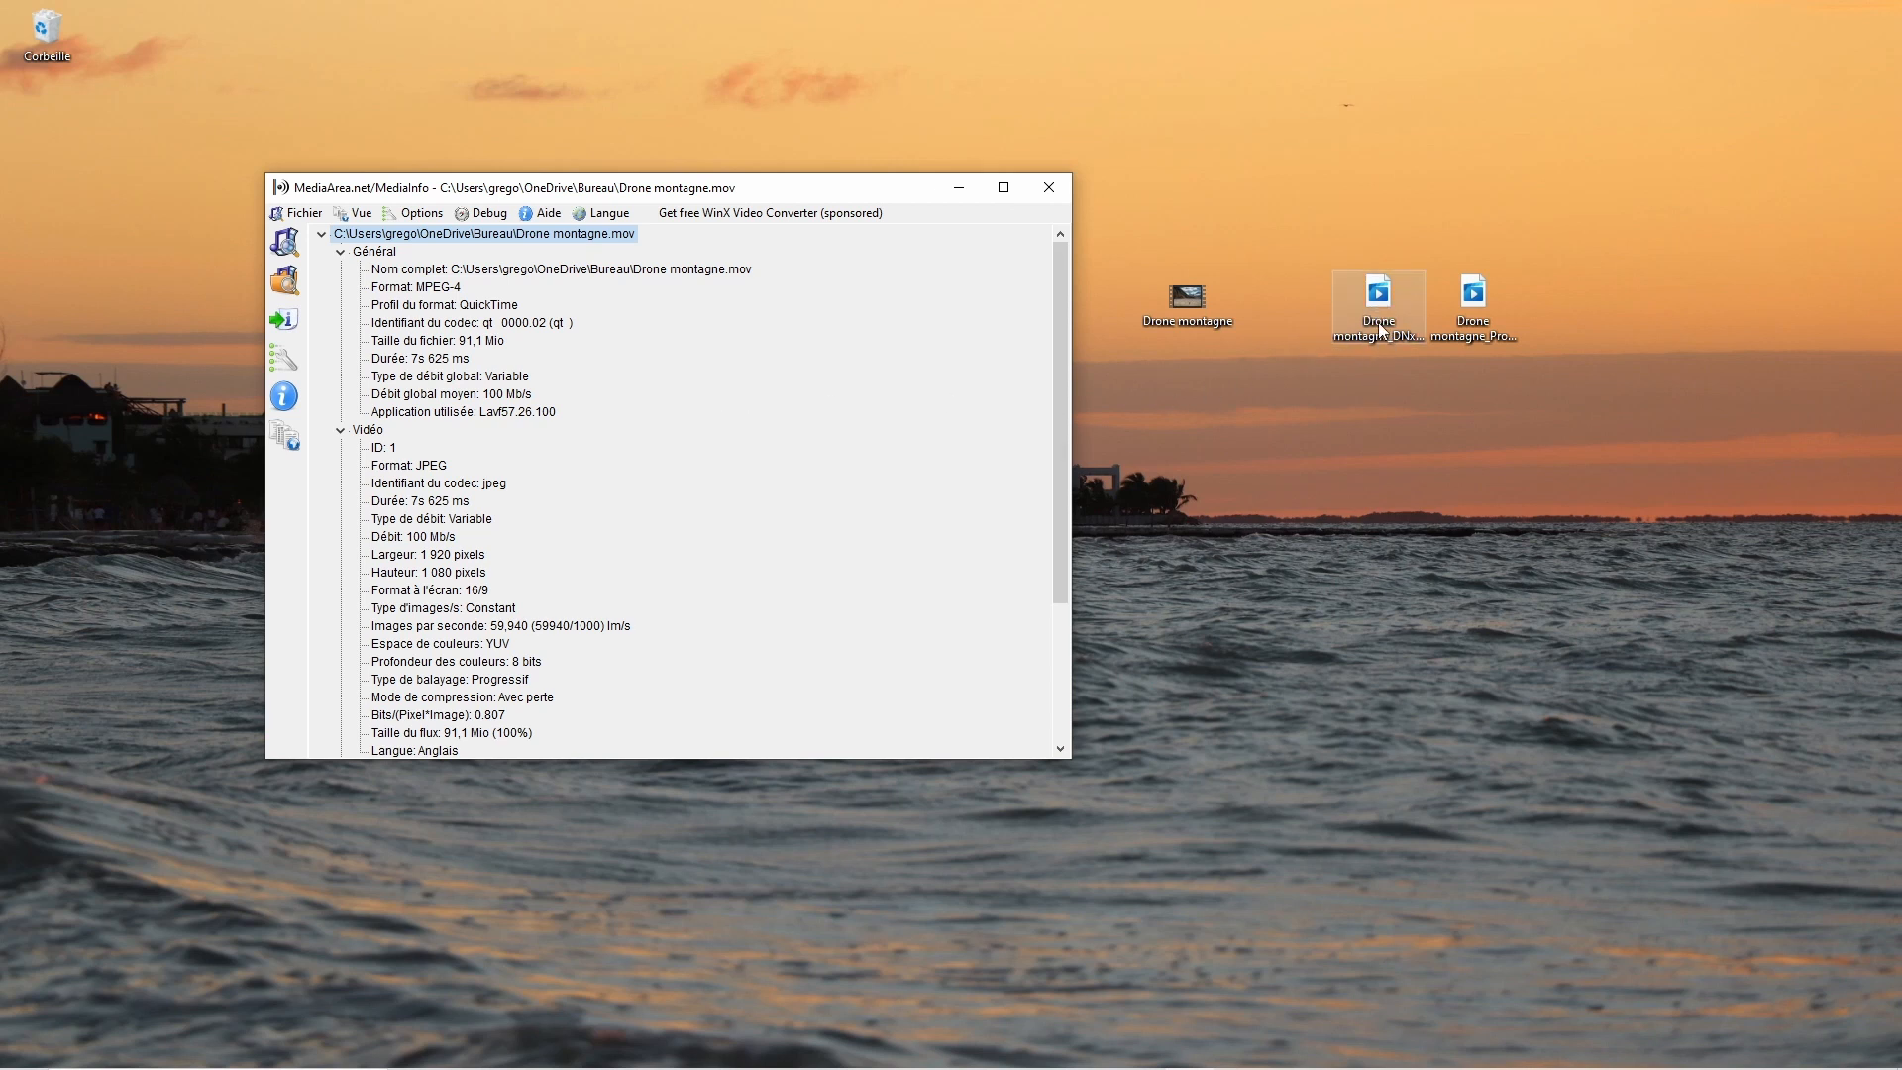
# Load the desktop file Drone montagne_DNxHD_185.mov into the open window for analysis
pyautogui.moveTo(1381, 299)
pyautogui.mouseDown()
pyautogui.moveTo(792, 386)
pyautogui.moveTo(1371, 303)
pyautogui.mouseUp()
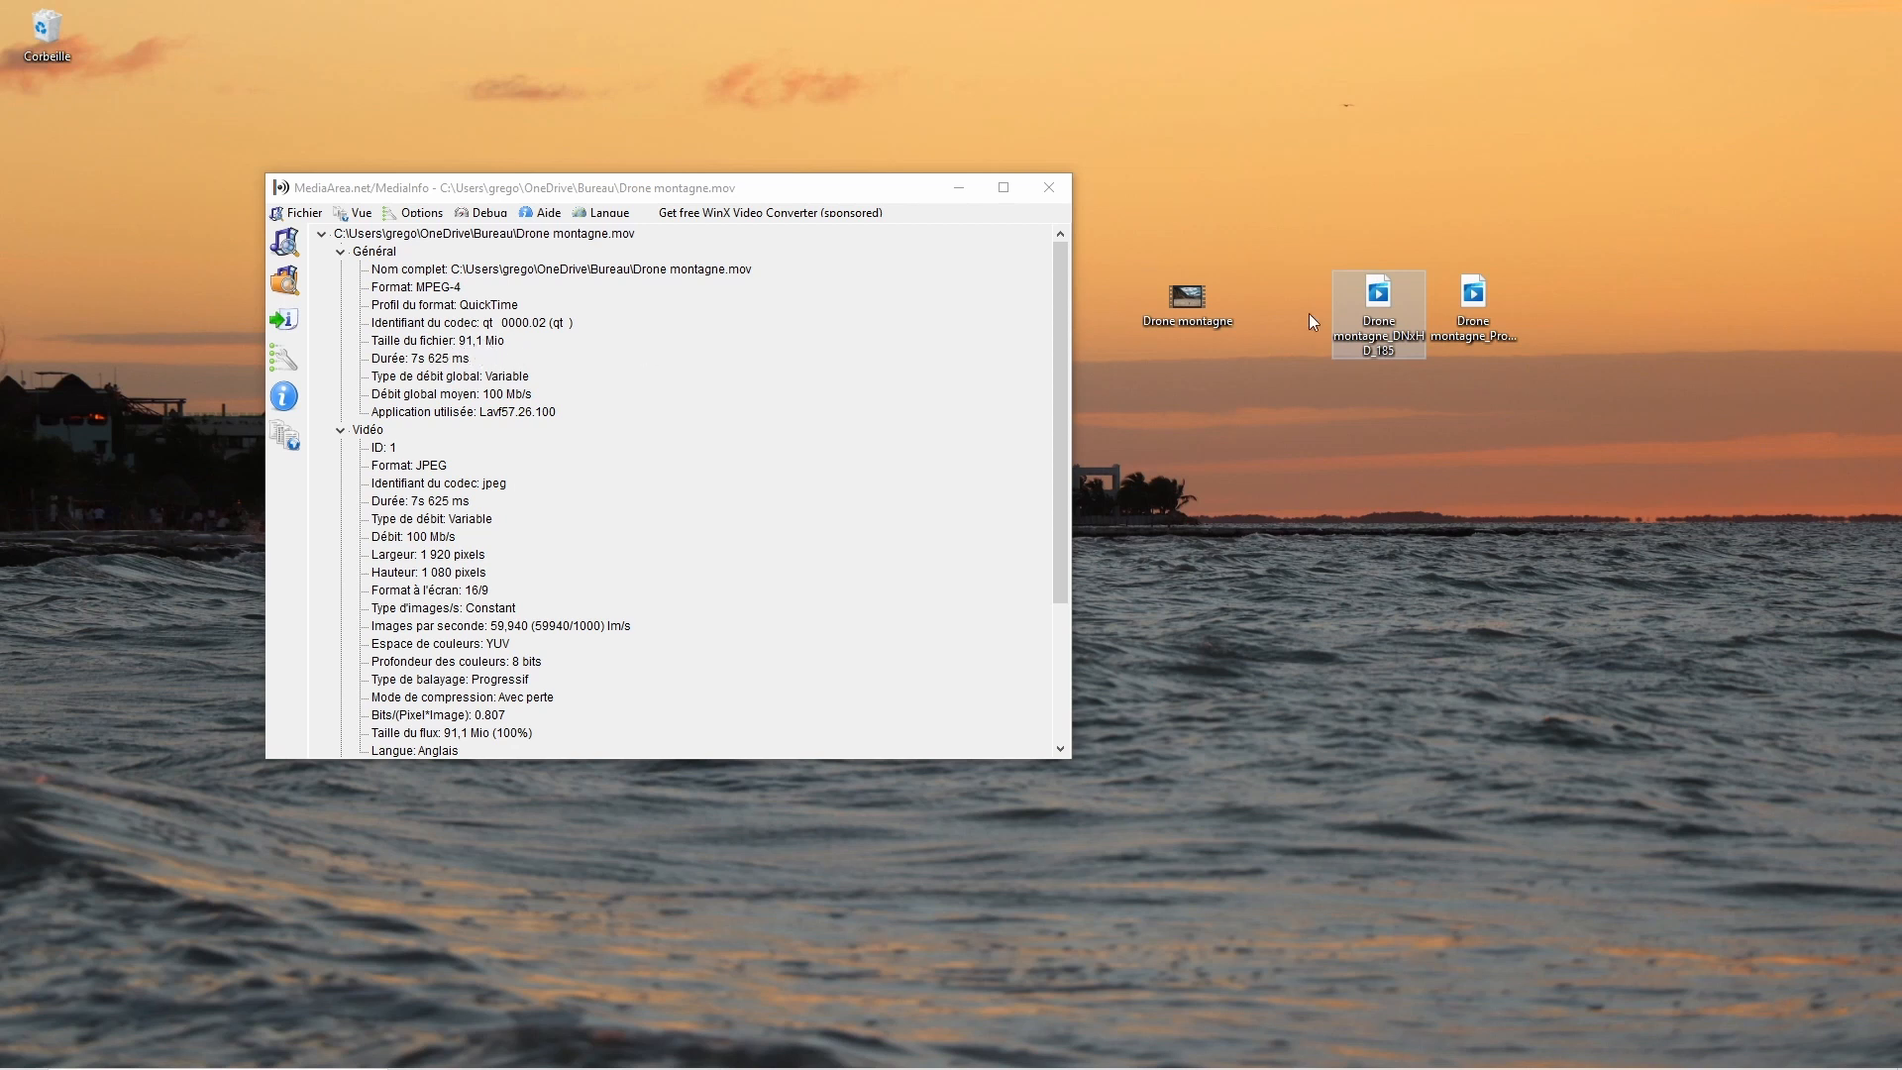
pyautogui.moveTo(1384, 298); pyautogui.dragTo(798, 354)
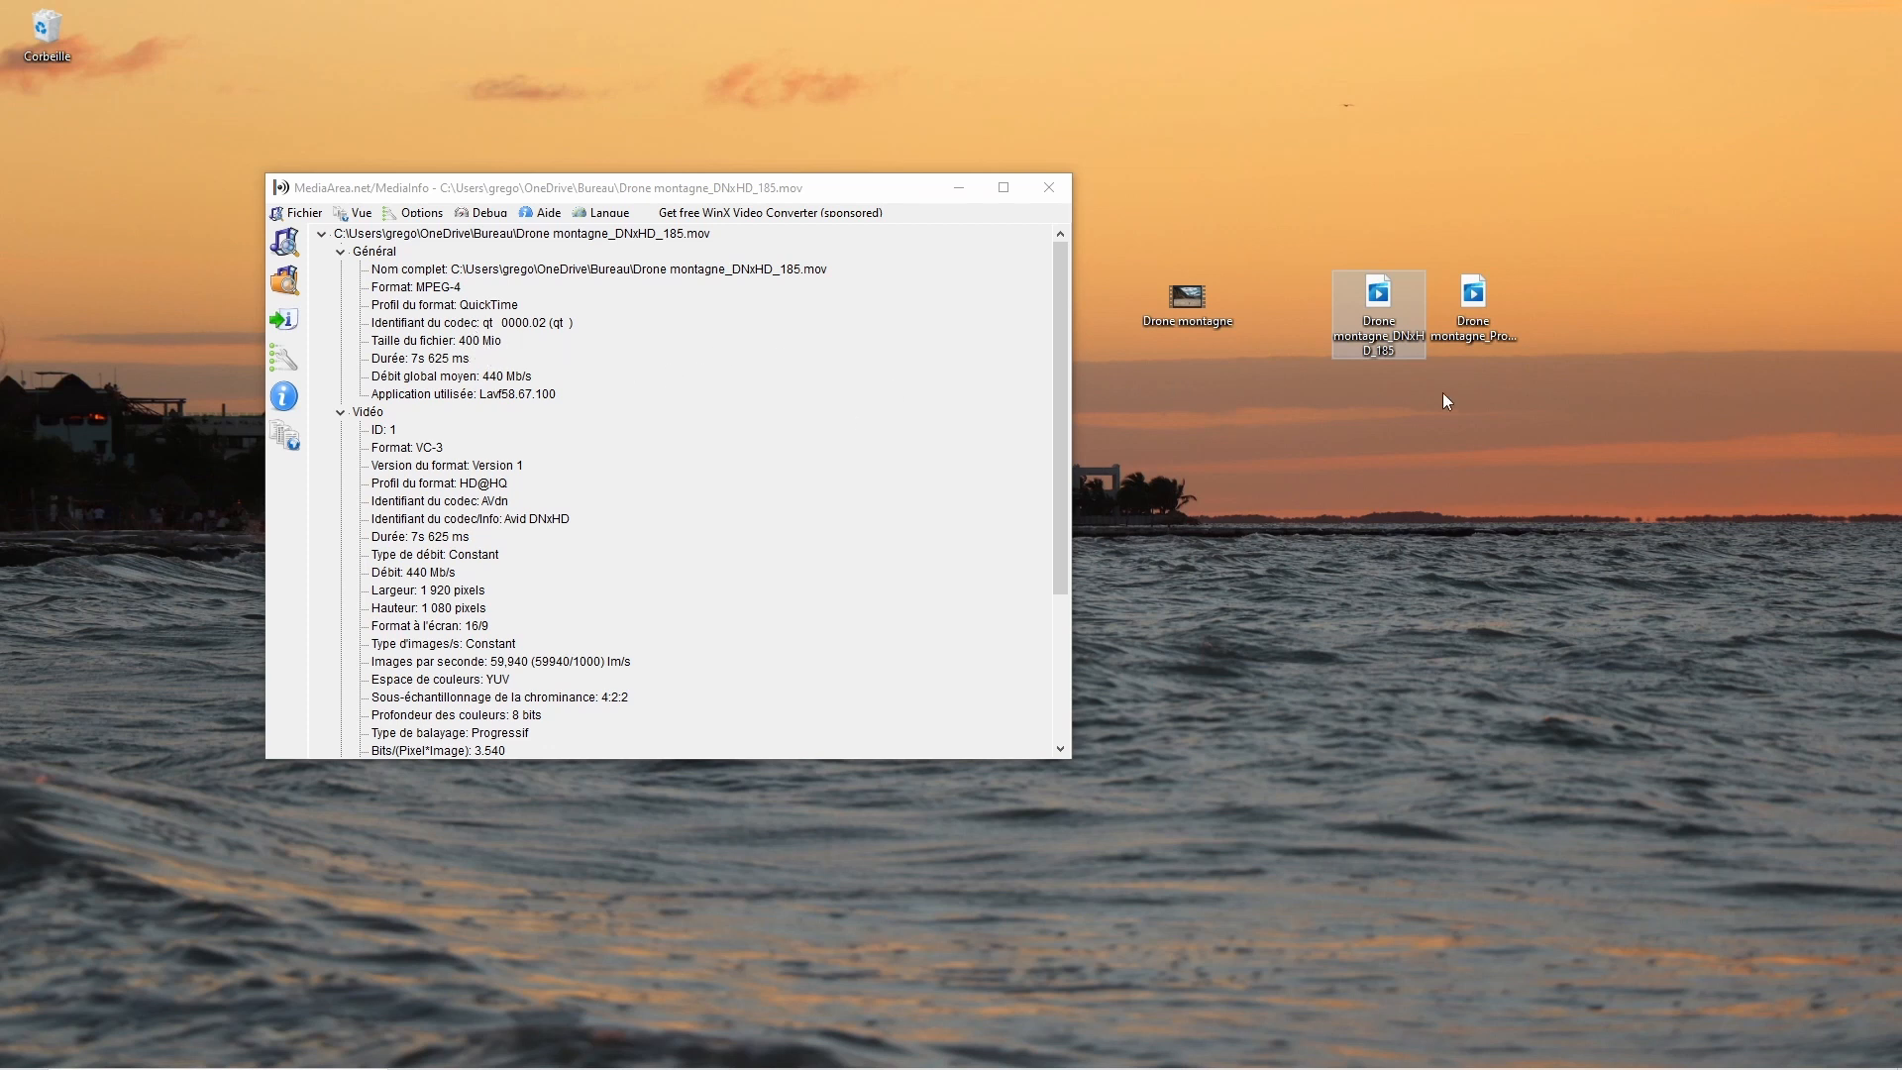
# Move the DNxHD_185 file diagonally above the original Drone montagne file on the desktop, and compare the size details of both files
pyautogui.moveTo(1379, 315); pyautogui.dragTo(1284, 229)
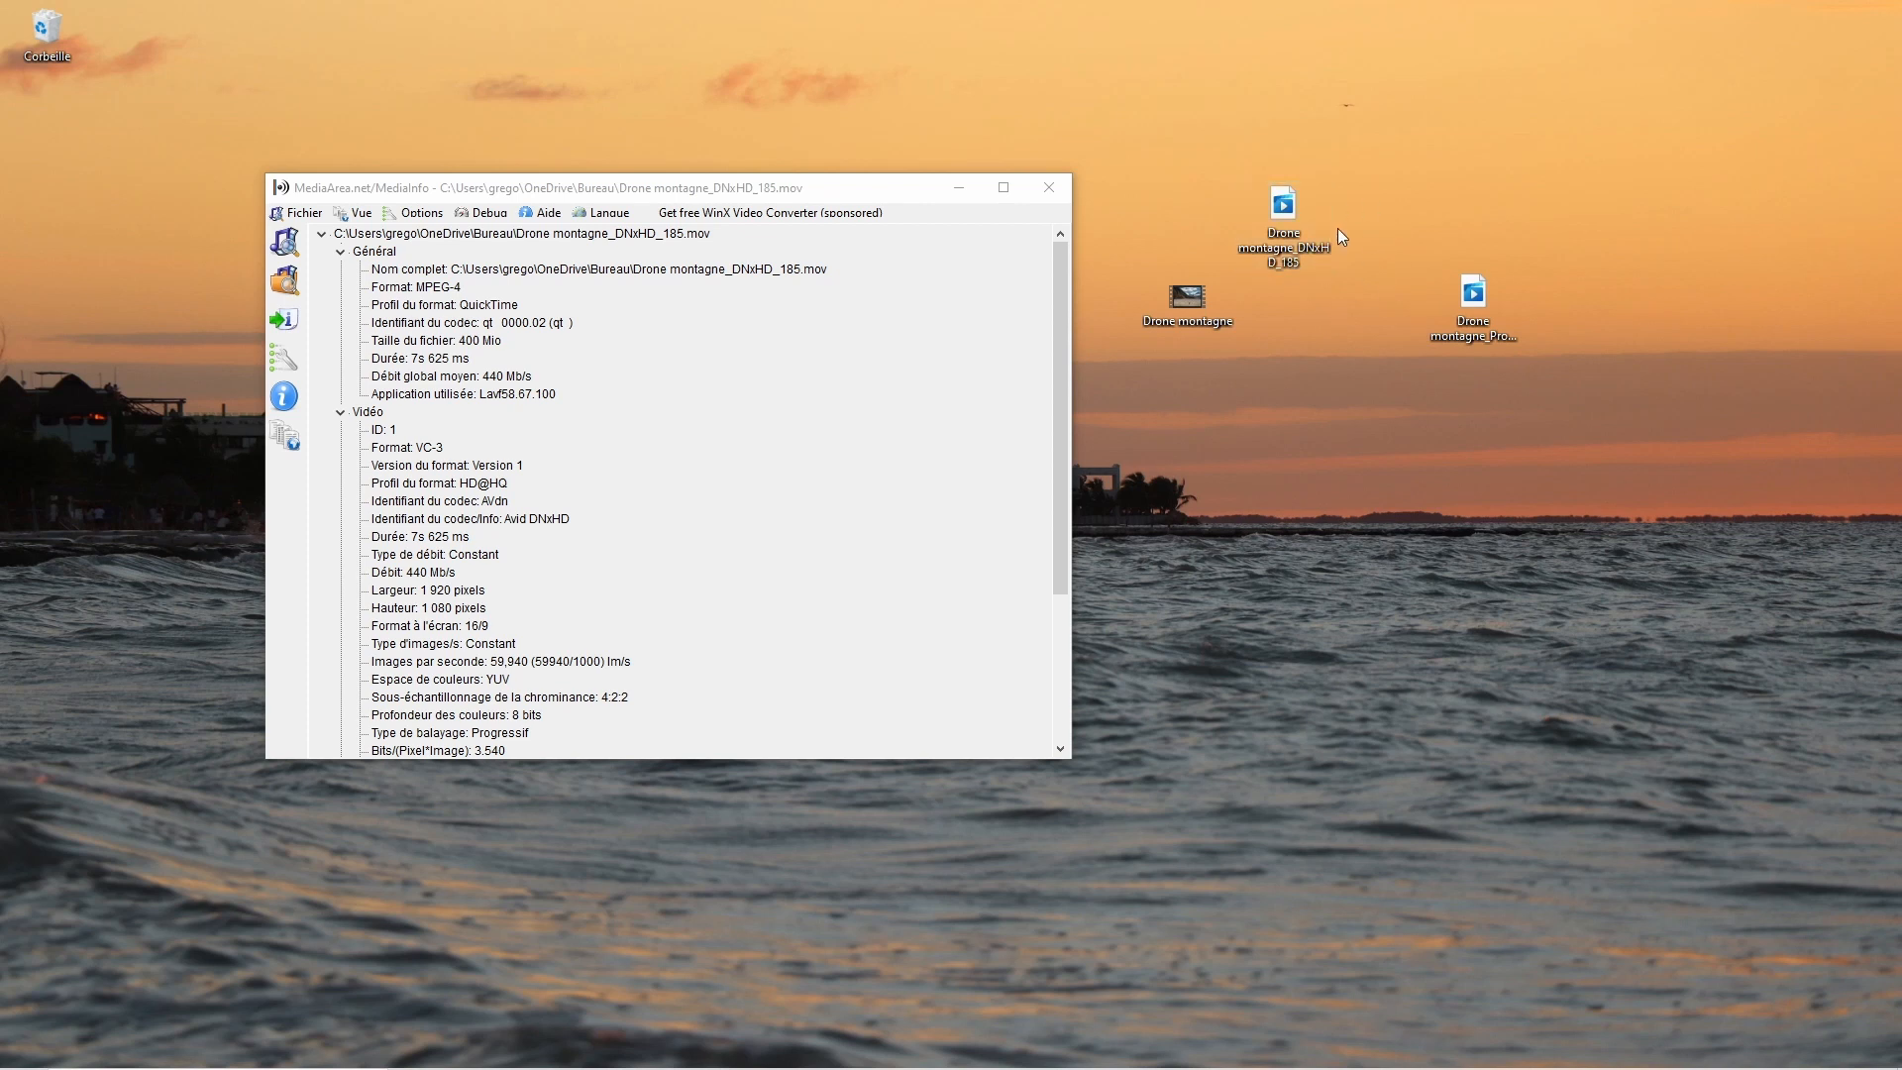
pyautogui.moveTo(1312, 248); pyautogui.dragTo(1397, 238)
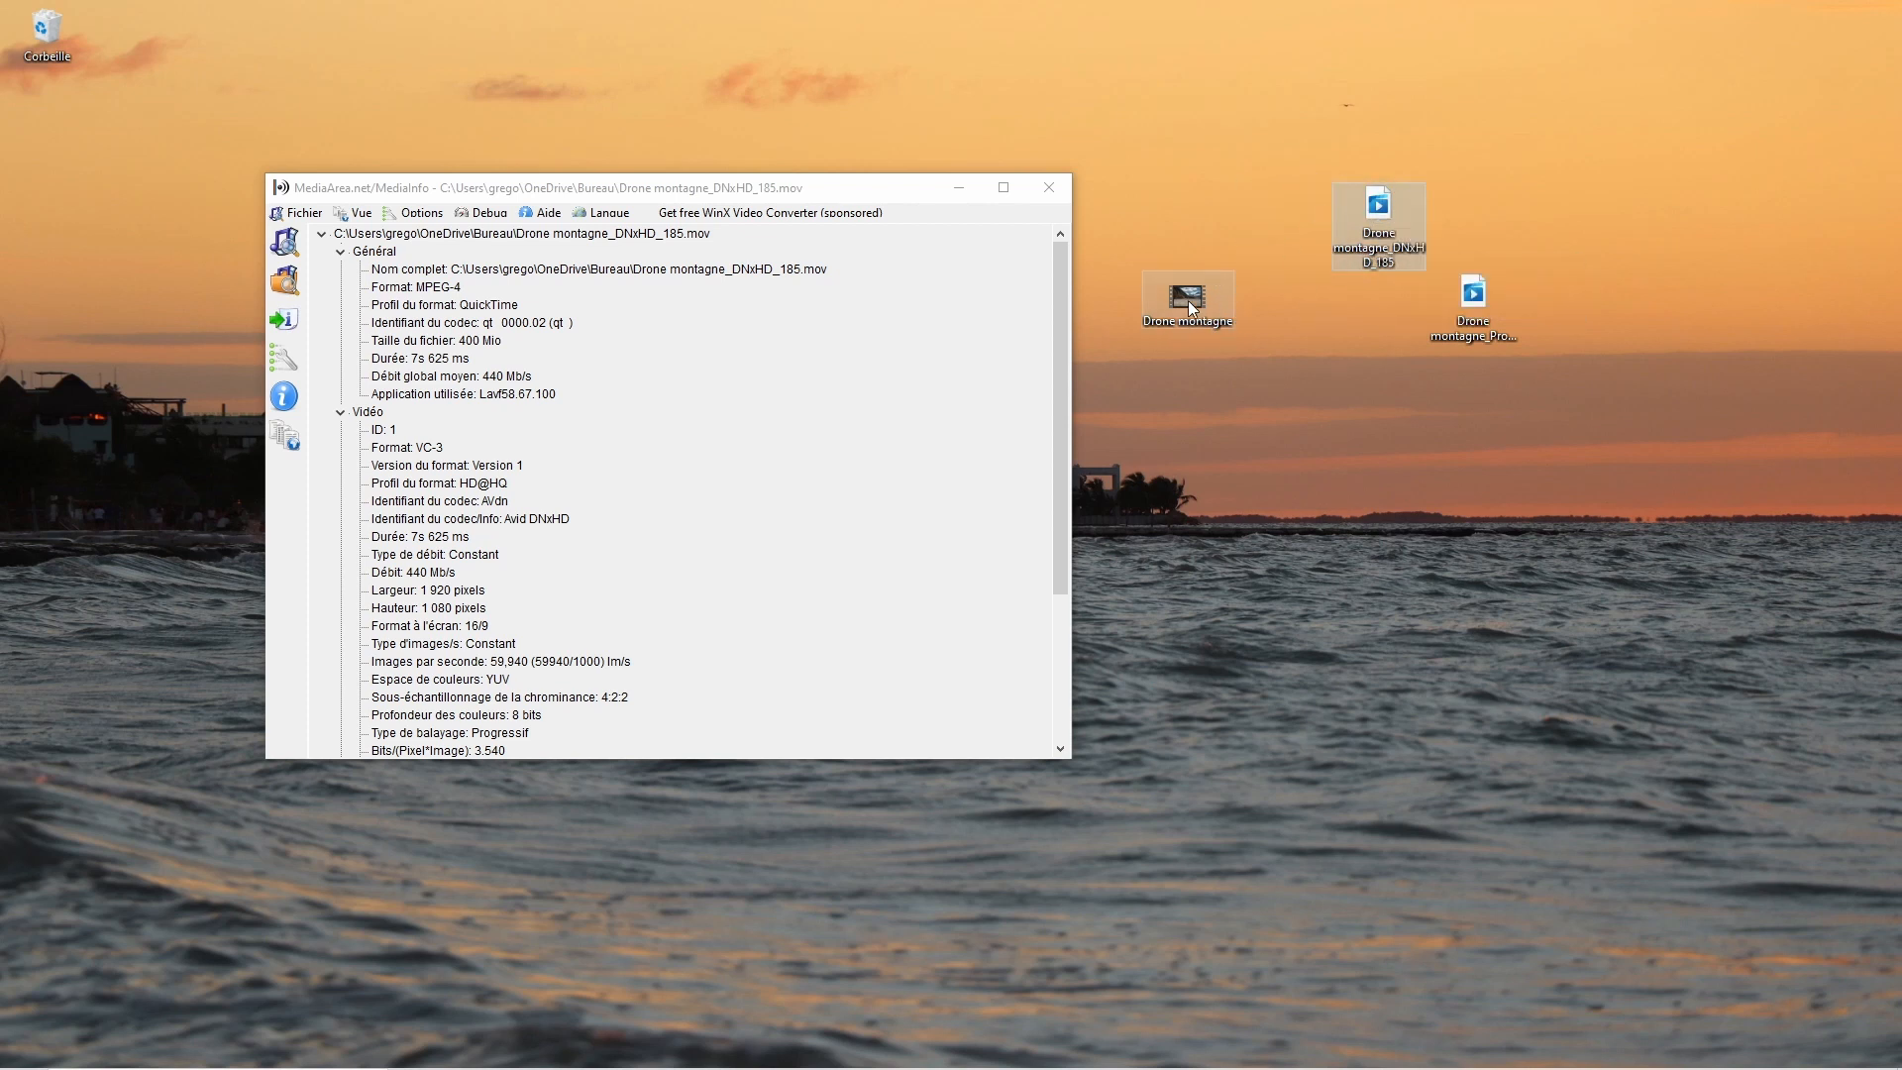
pyautogui.moveTo(1190, 308)
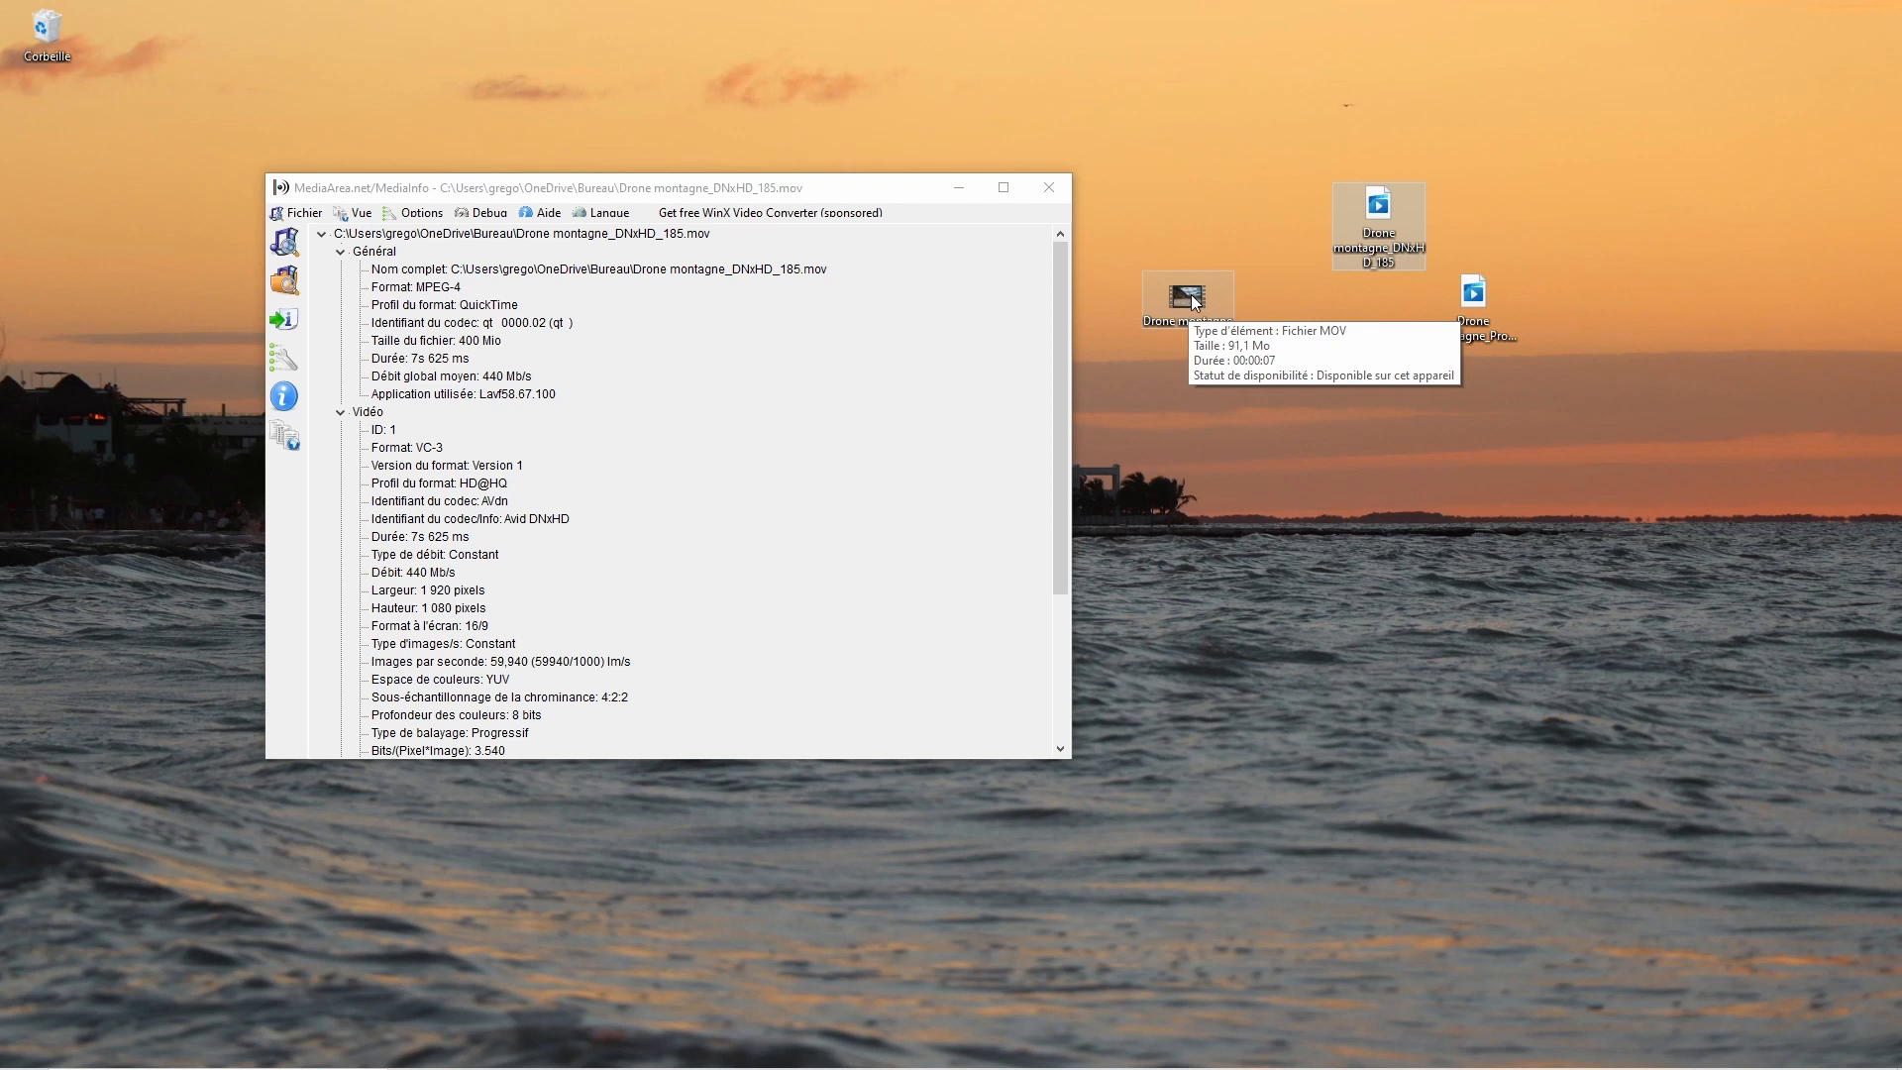
pyautogui.moveTo(1375, 225)
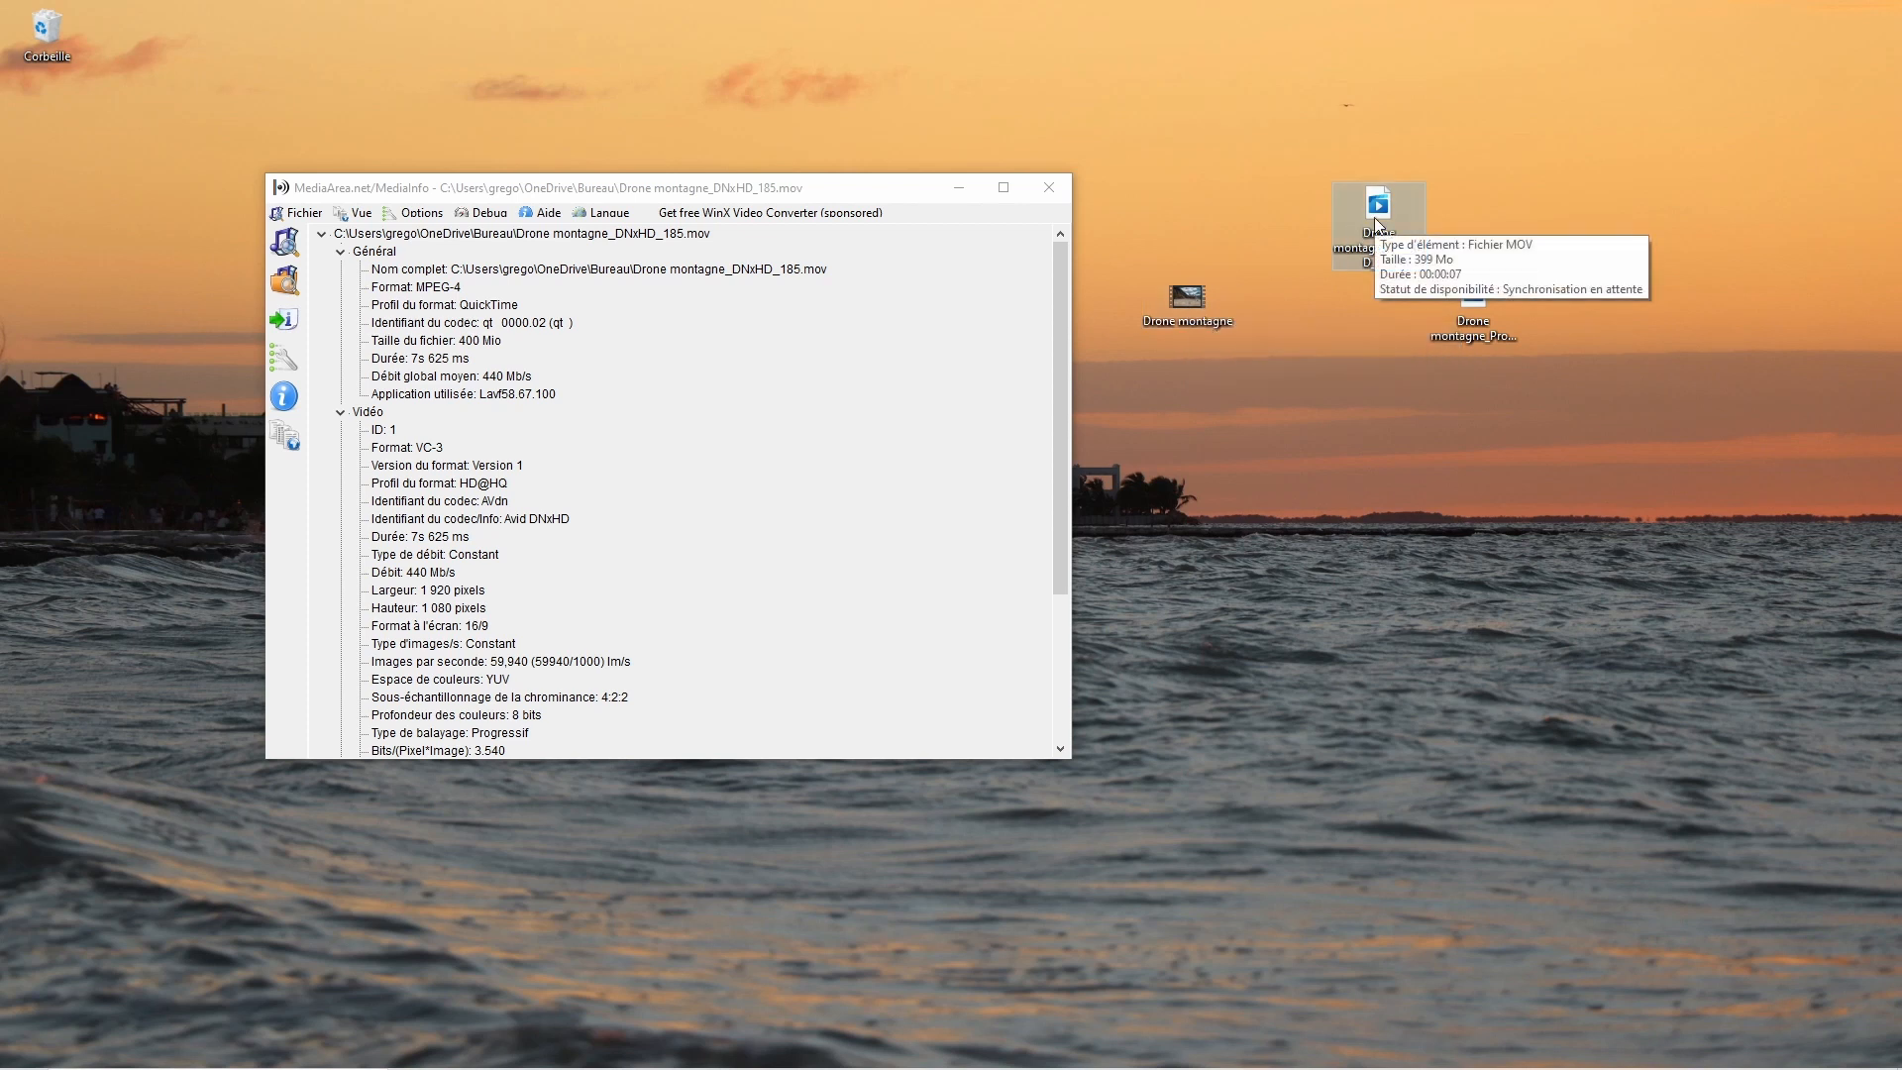
pyautogui.moveTo(1375, 224); pyautogui.dragTo(1286, 220)
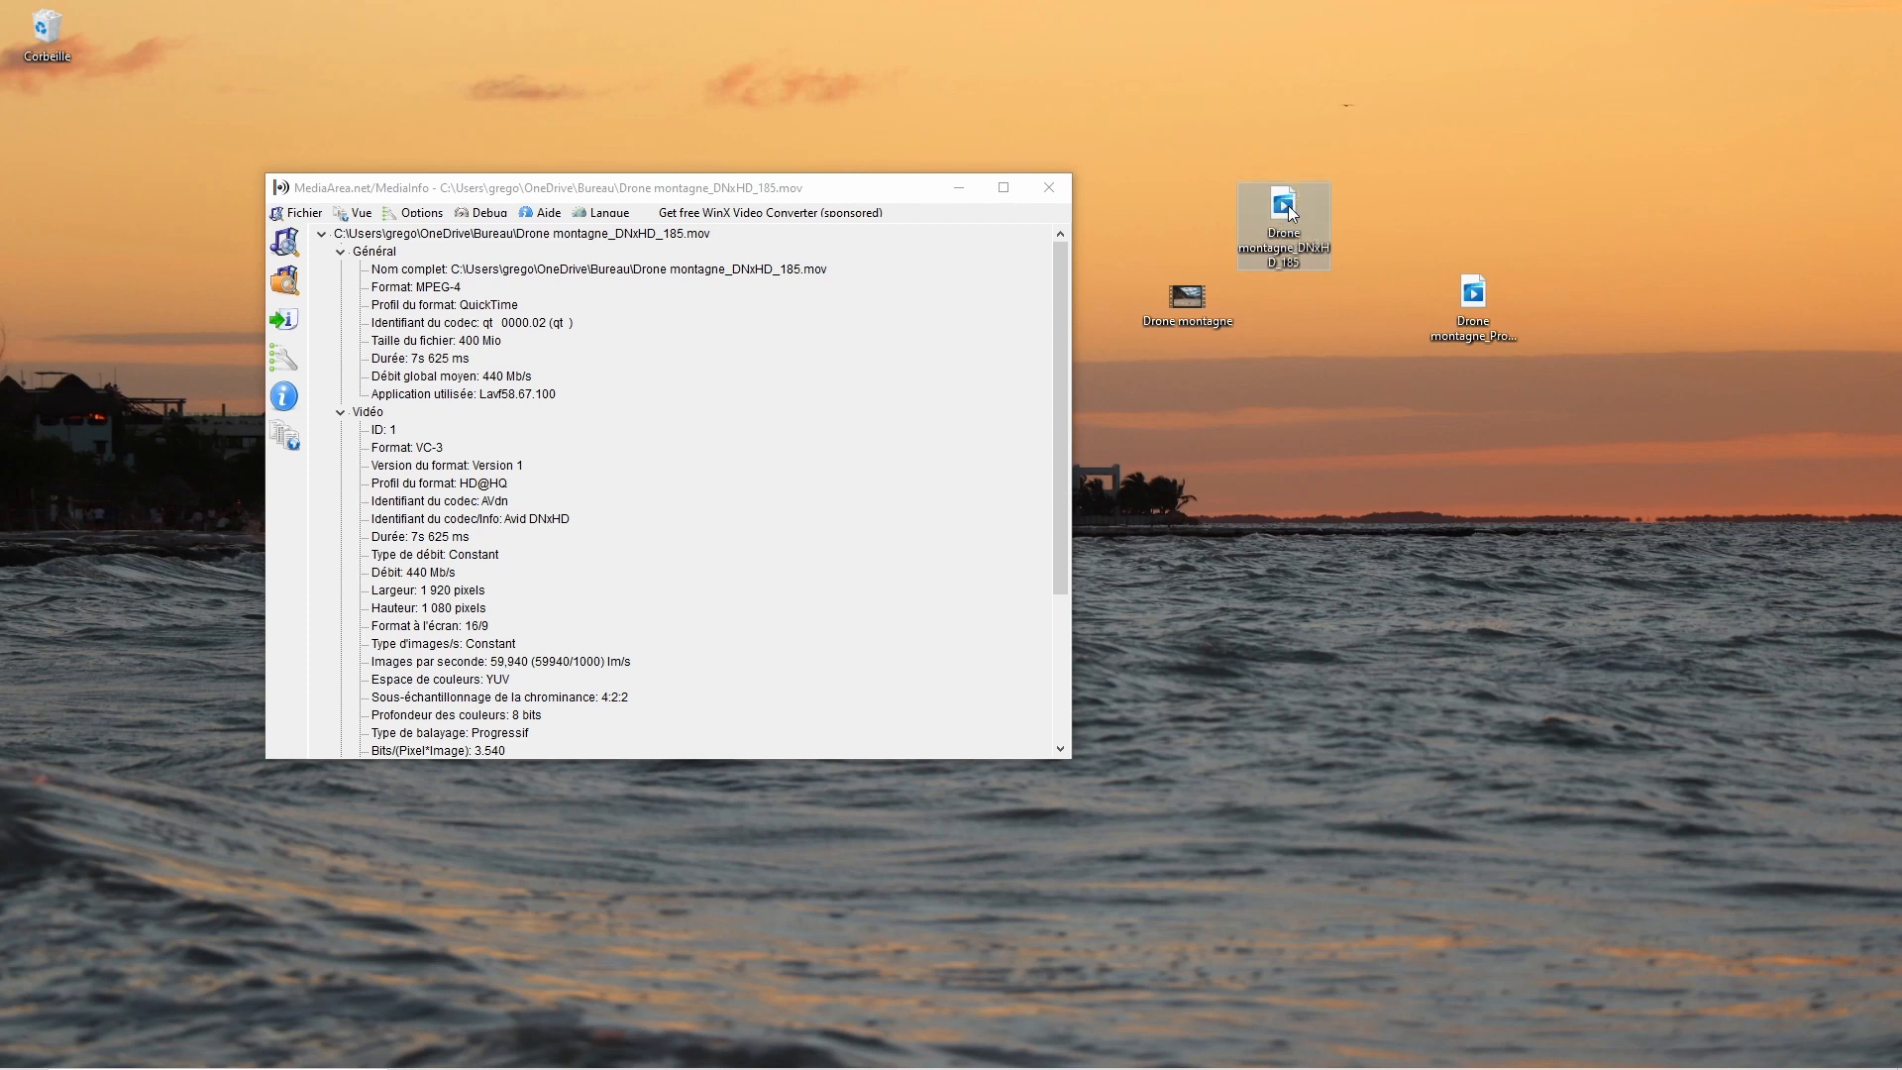
pyautogui.moveTo(1315, 276)
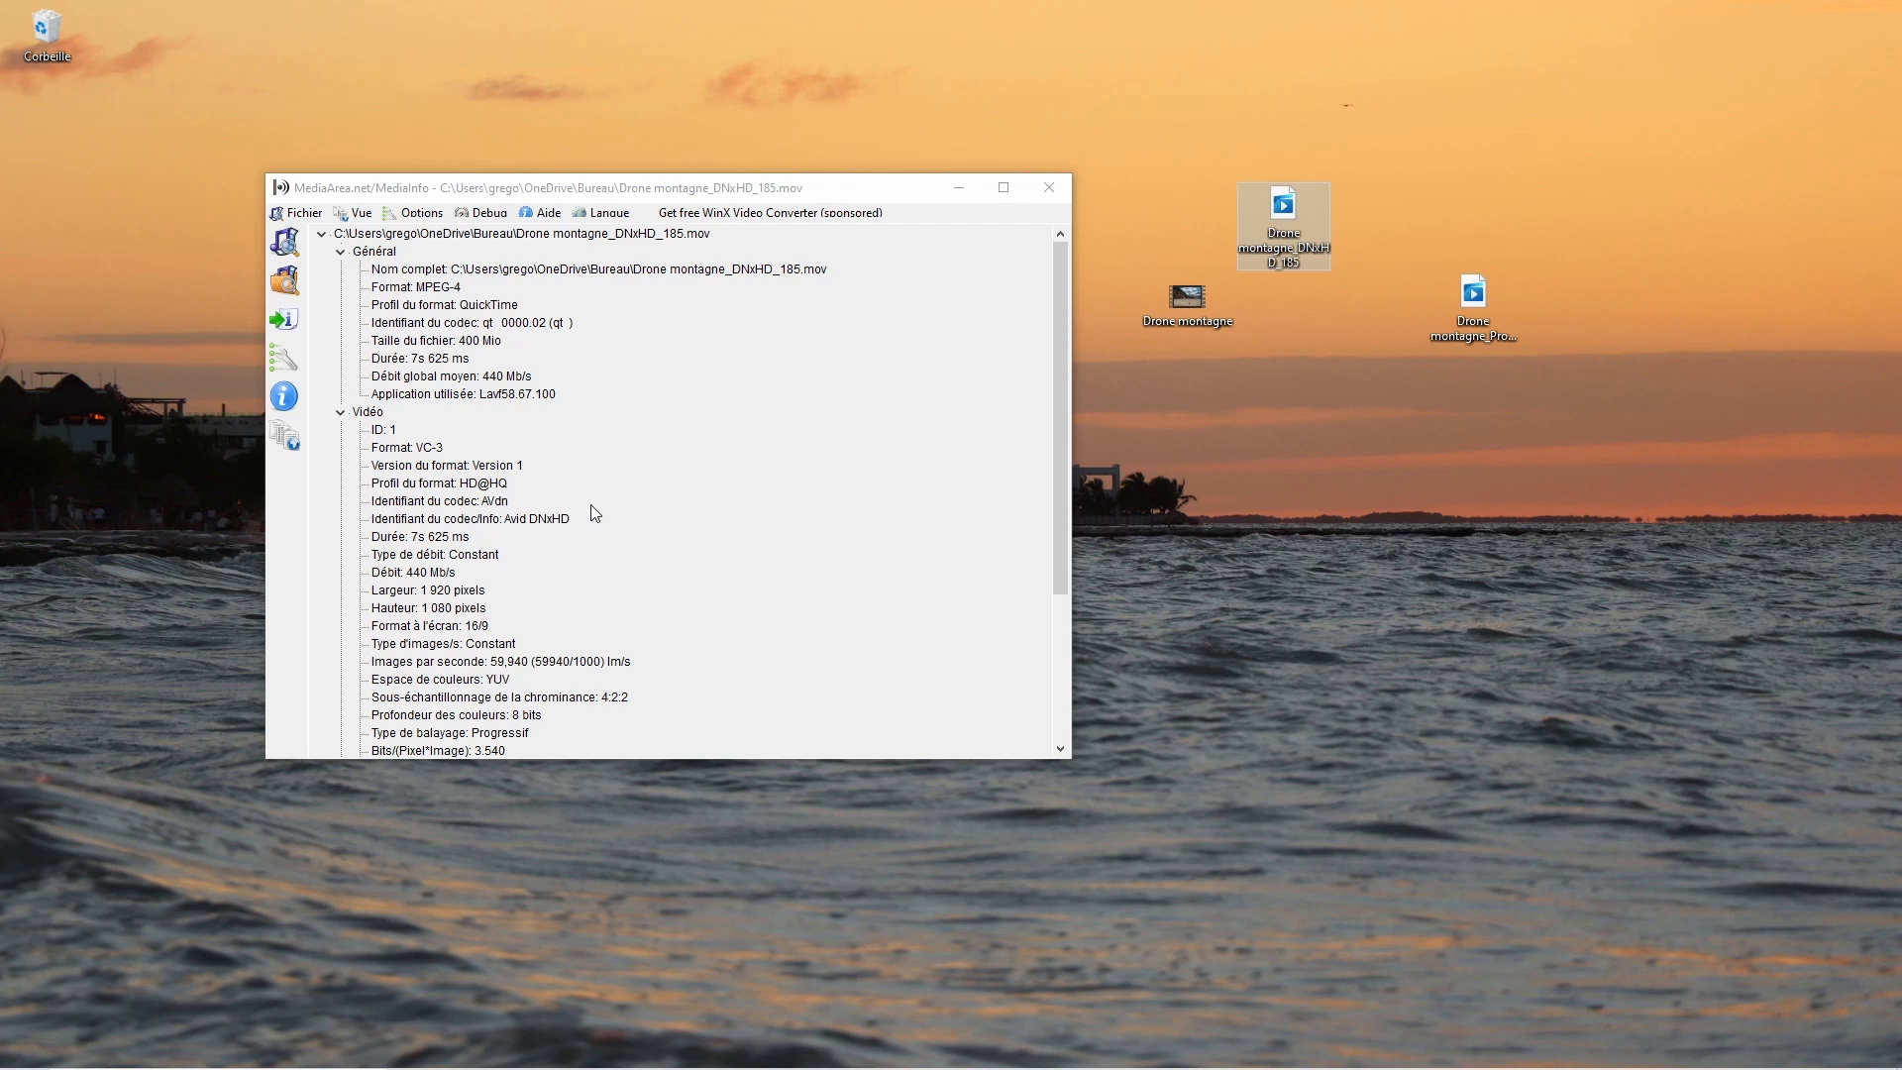
# Examine the DNxHD_185 file's video properties, including codec, chroma subsampling and colour depth, and its time code track
pyautogui.scroll(-2, 592, 503)
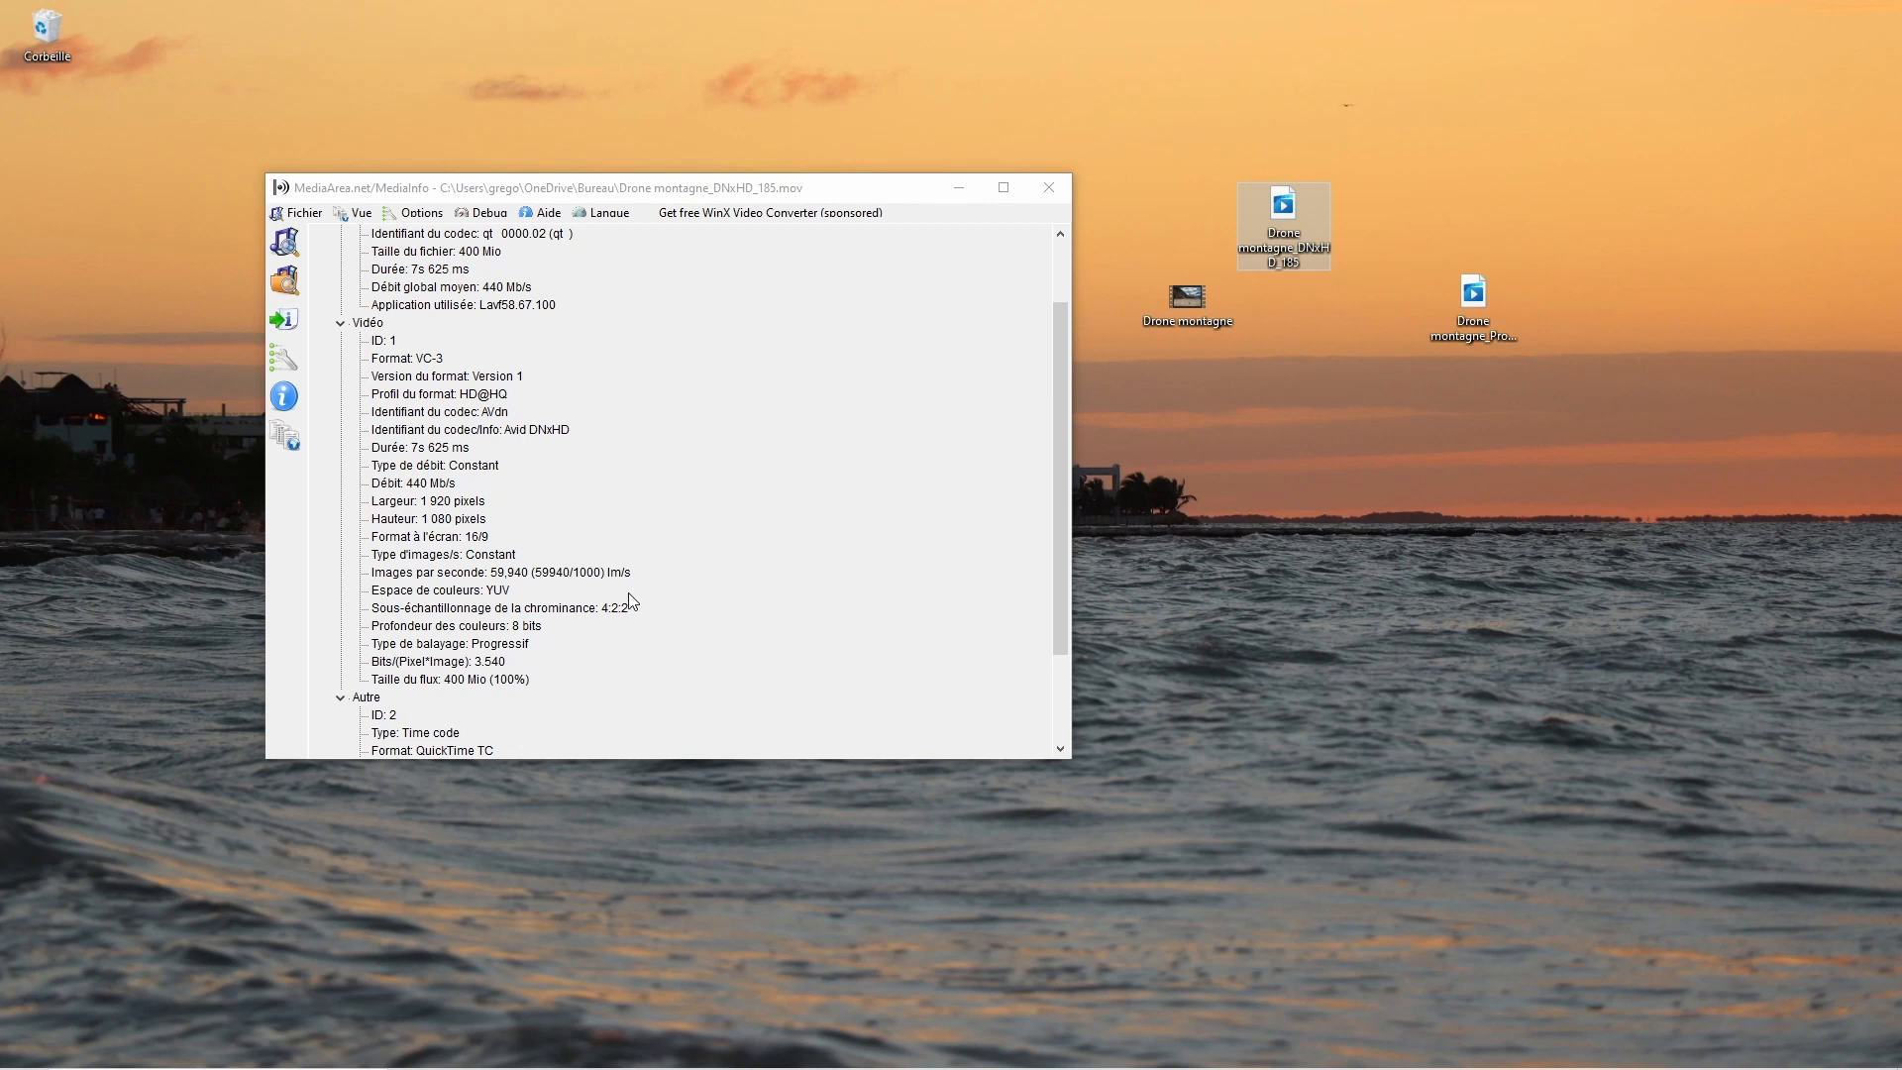
pyautogui.moveTo(1066, 501)
pyautogui.mouseDown()
pyautogui.moveTo(1054, 481)
pyautogui.moveTo(1050, 500)
pyautogui.mouseUp()
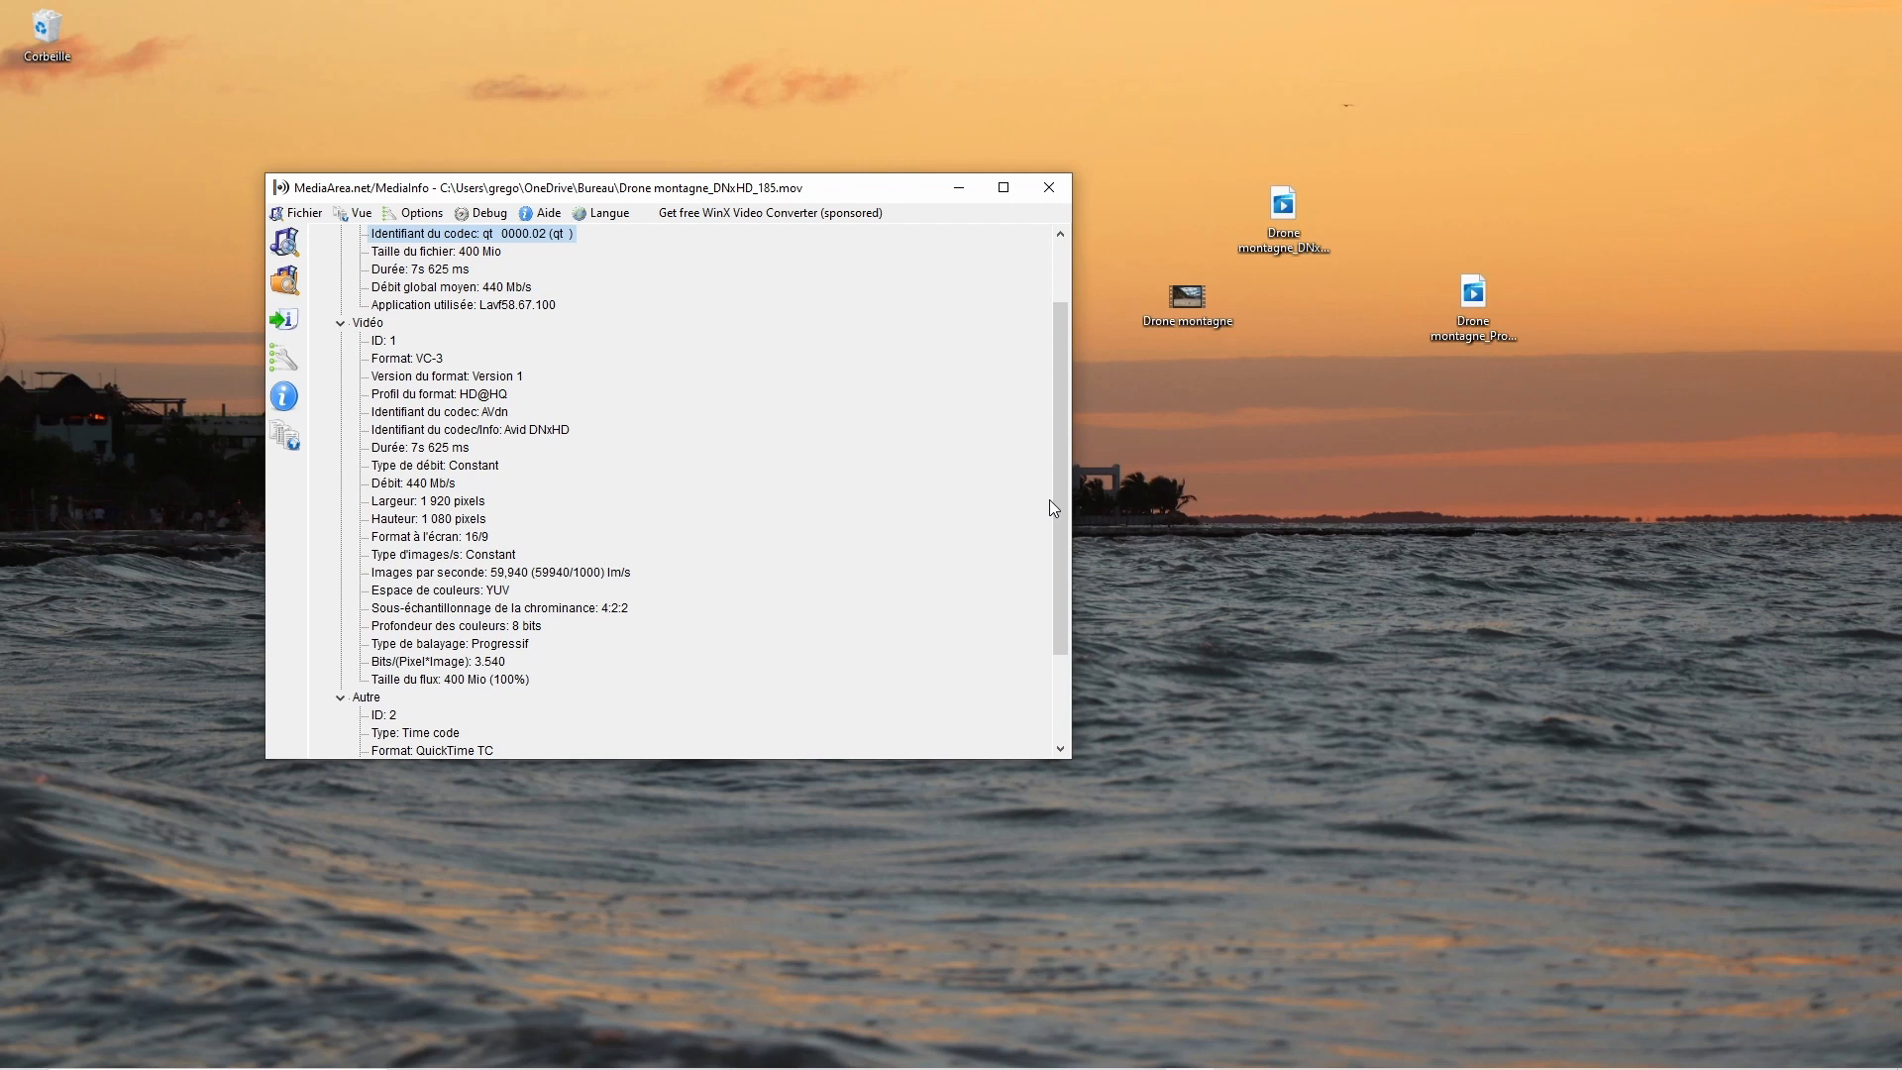
pyautogui.moveTo(1061, 512); pyautogui.dragTo(1057, 538)
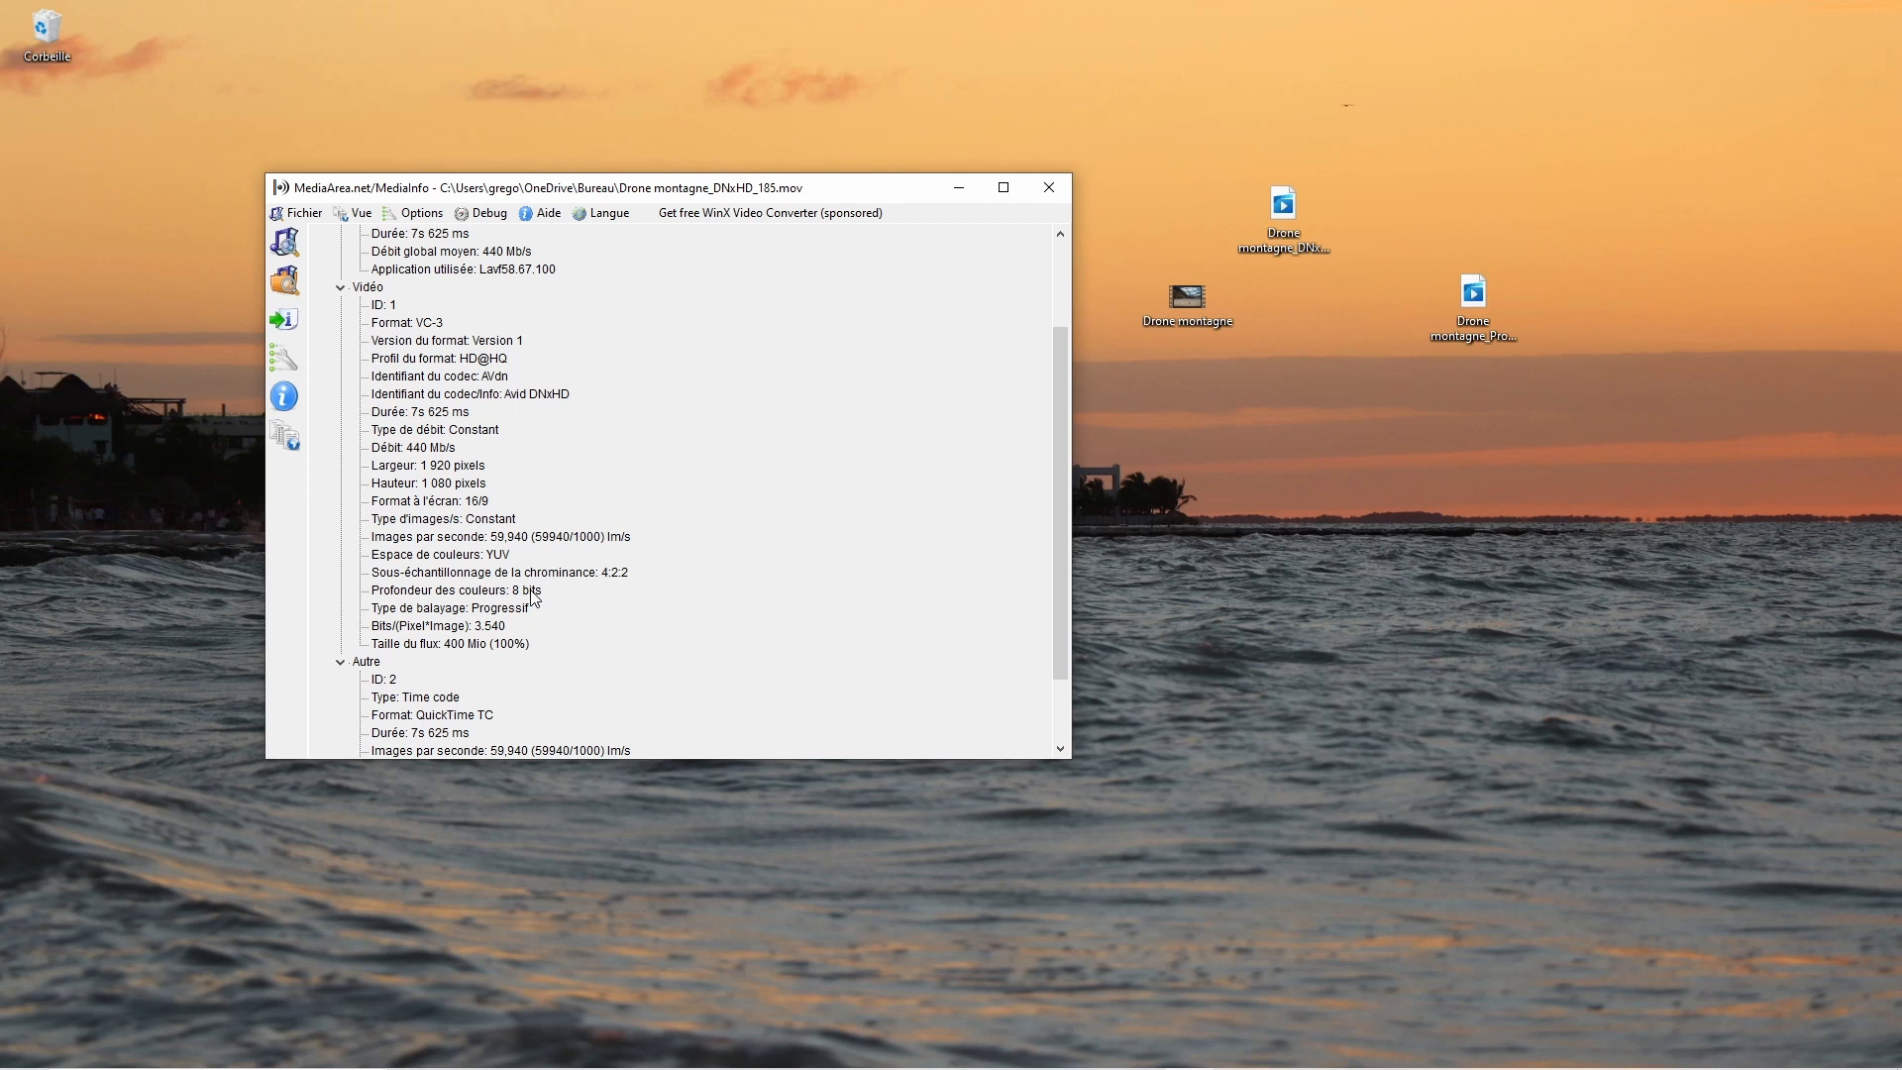
pyautogui.scroll(-2, 533, 540)
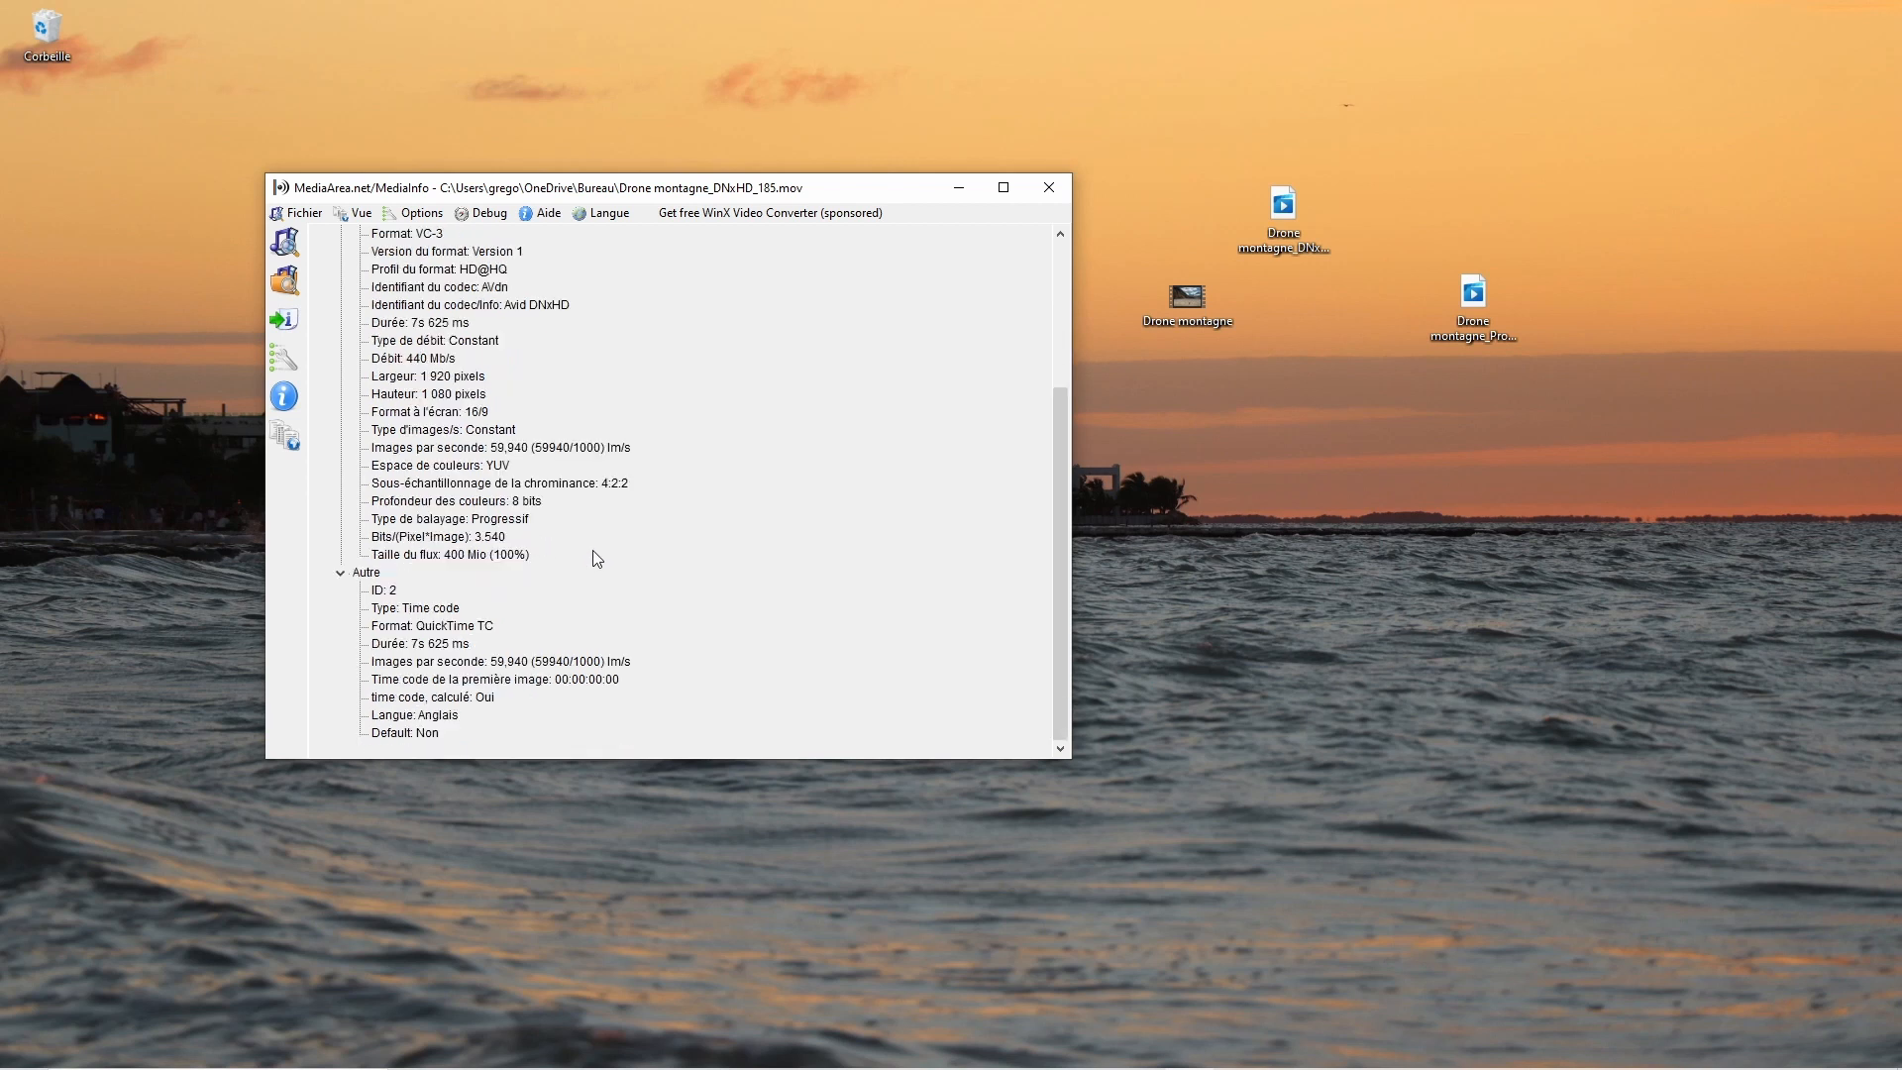
pyautogui.scroll(4, 595, 553)
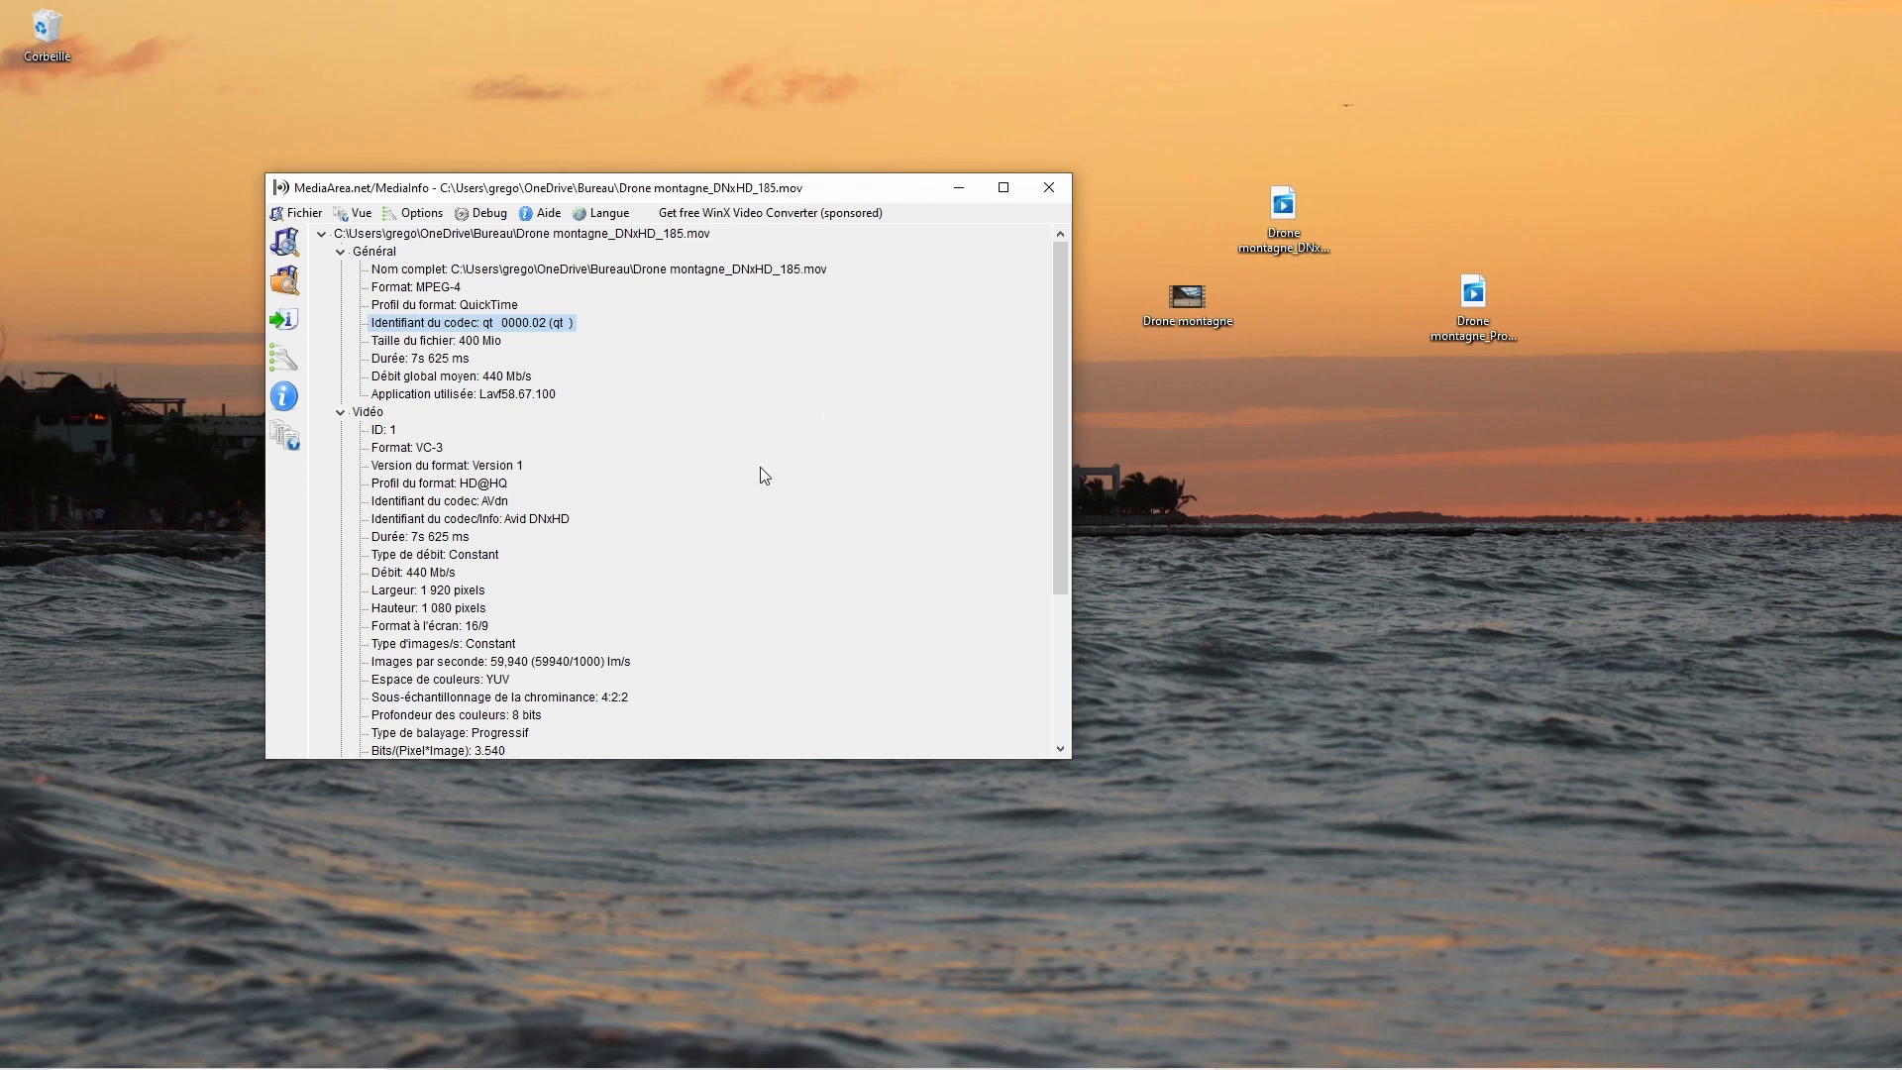
pyautogui.scroll(-5, 646, 474)
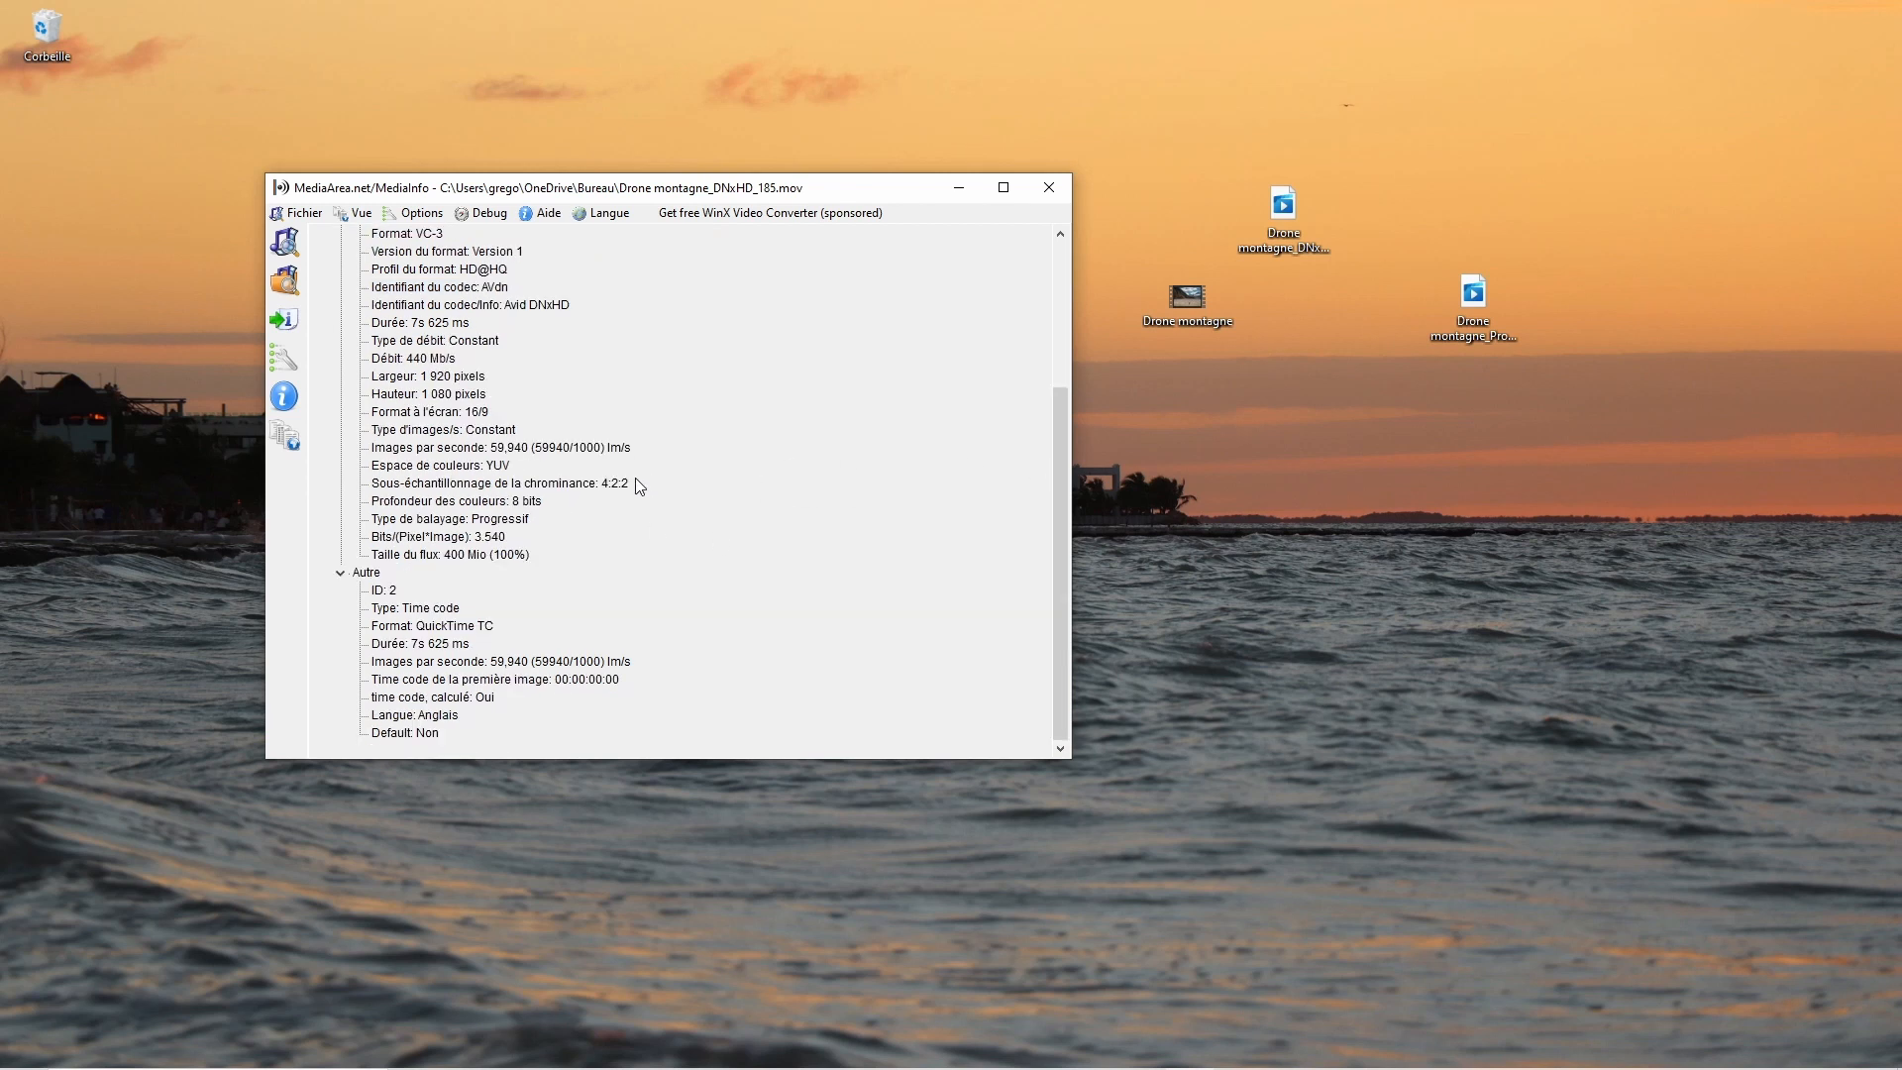
pyautogui.scroll(5, 636, 482)
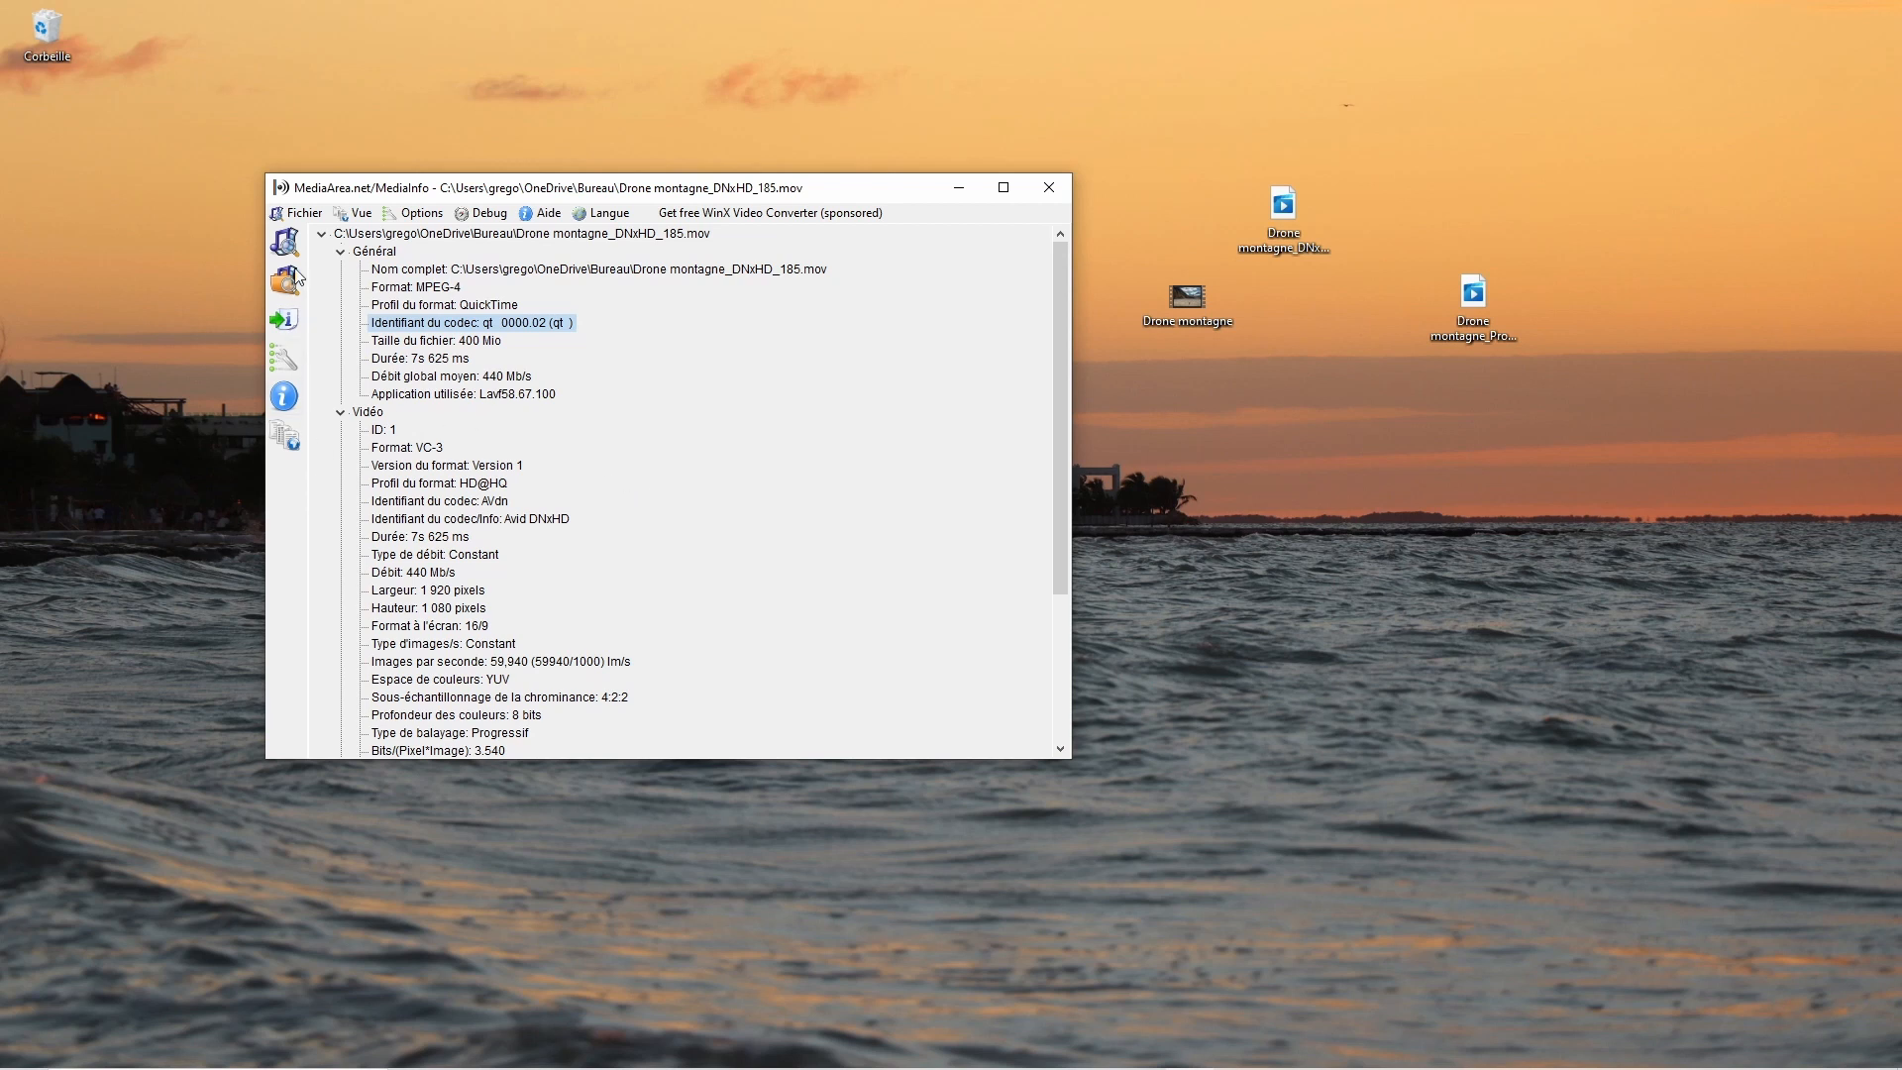
# Look at the available export formats for the media information, and leave without exporting
pyautogui.click(284, 319)
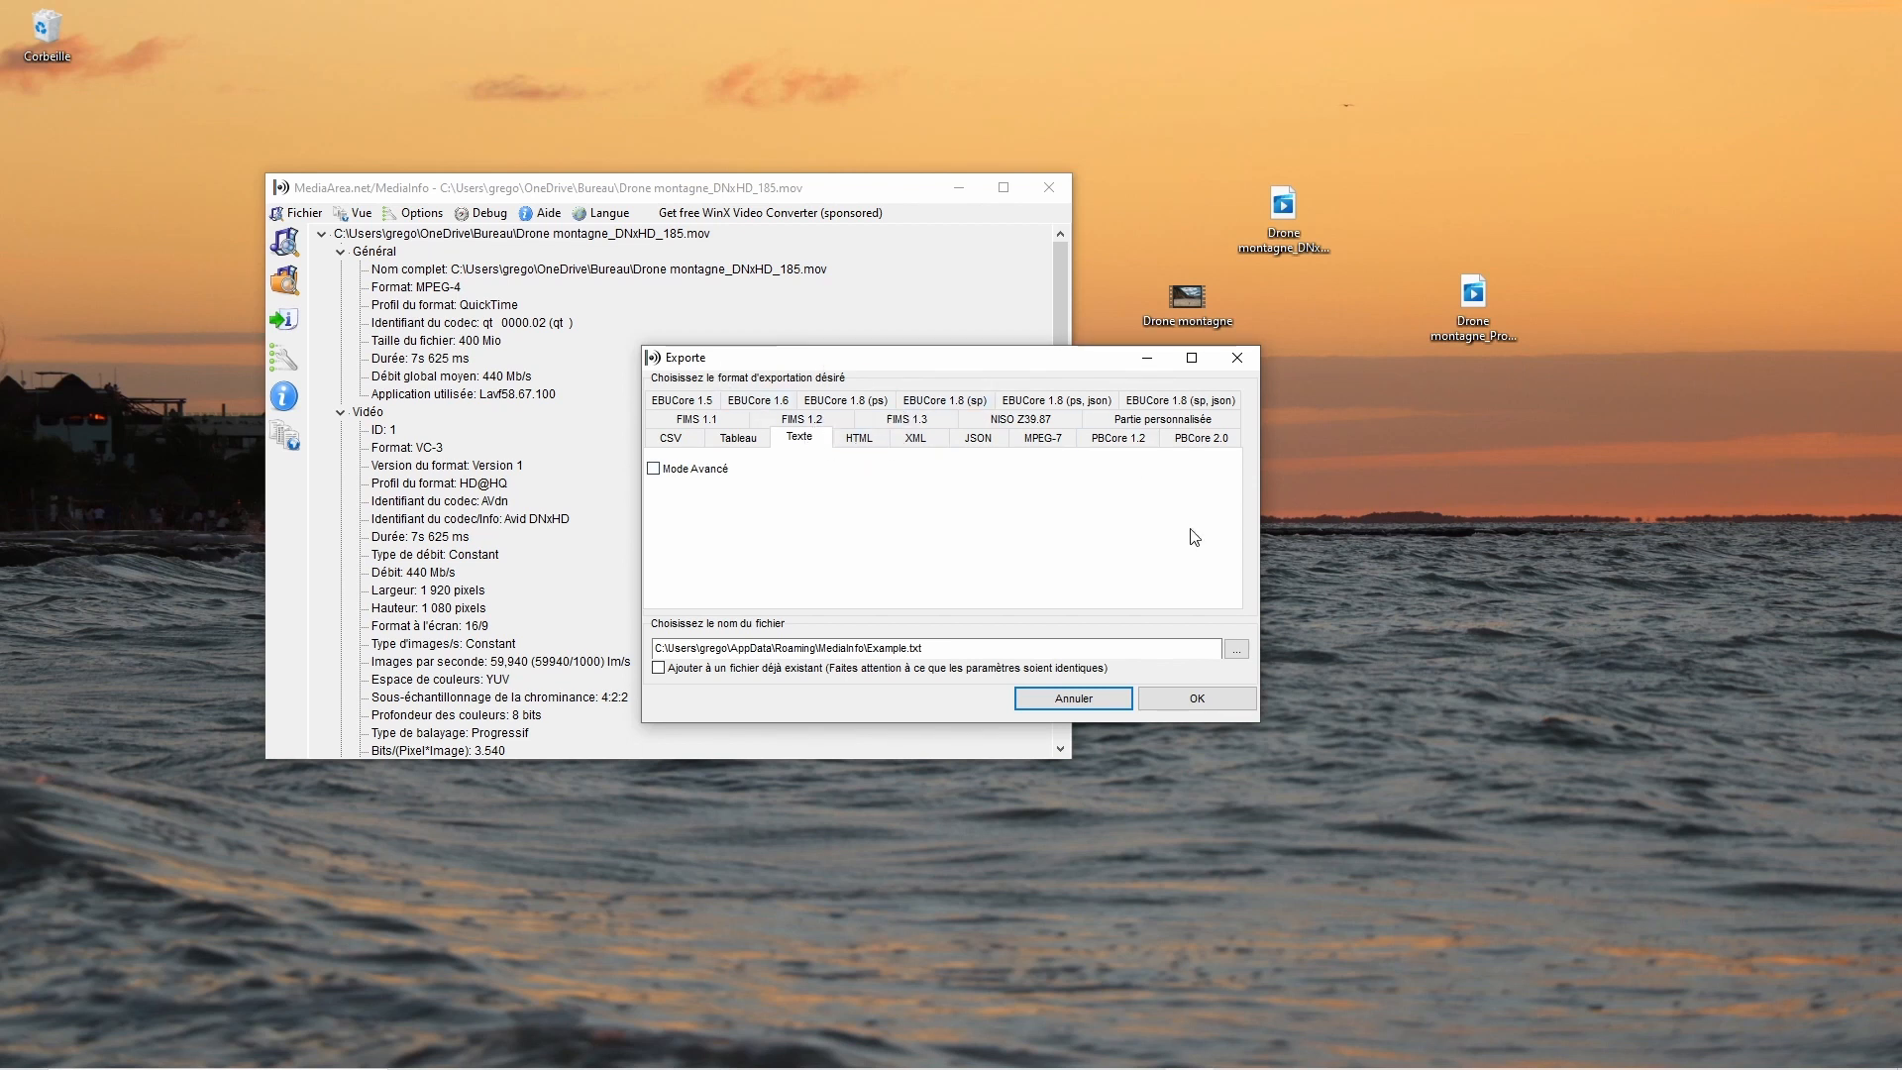
pyautogui.click(1091, 700)
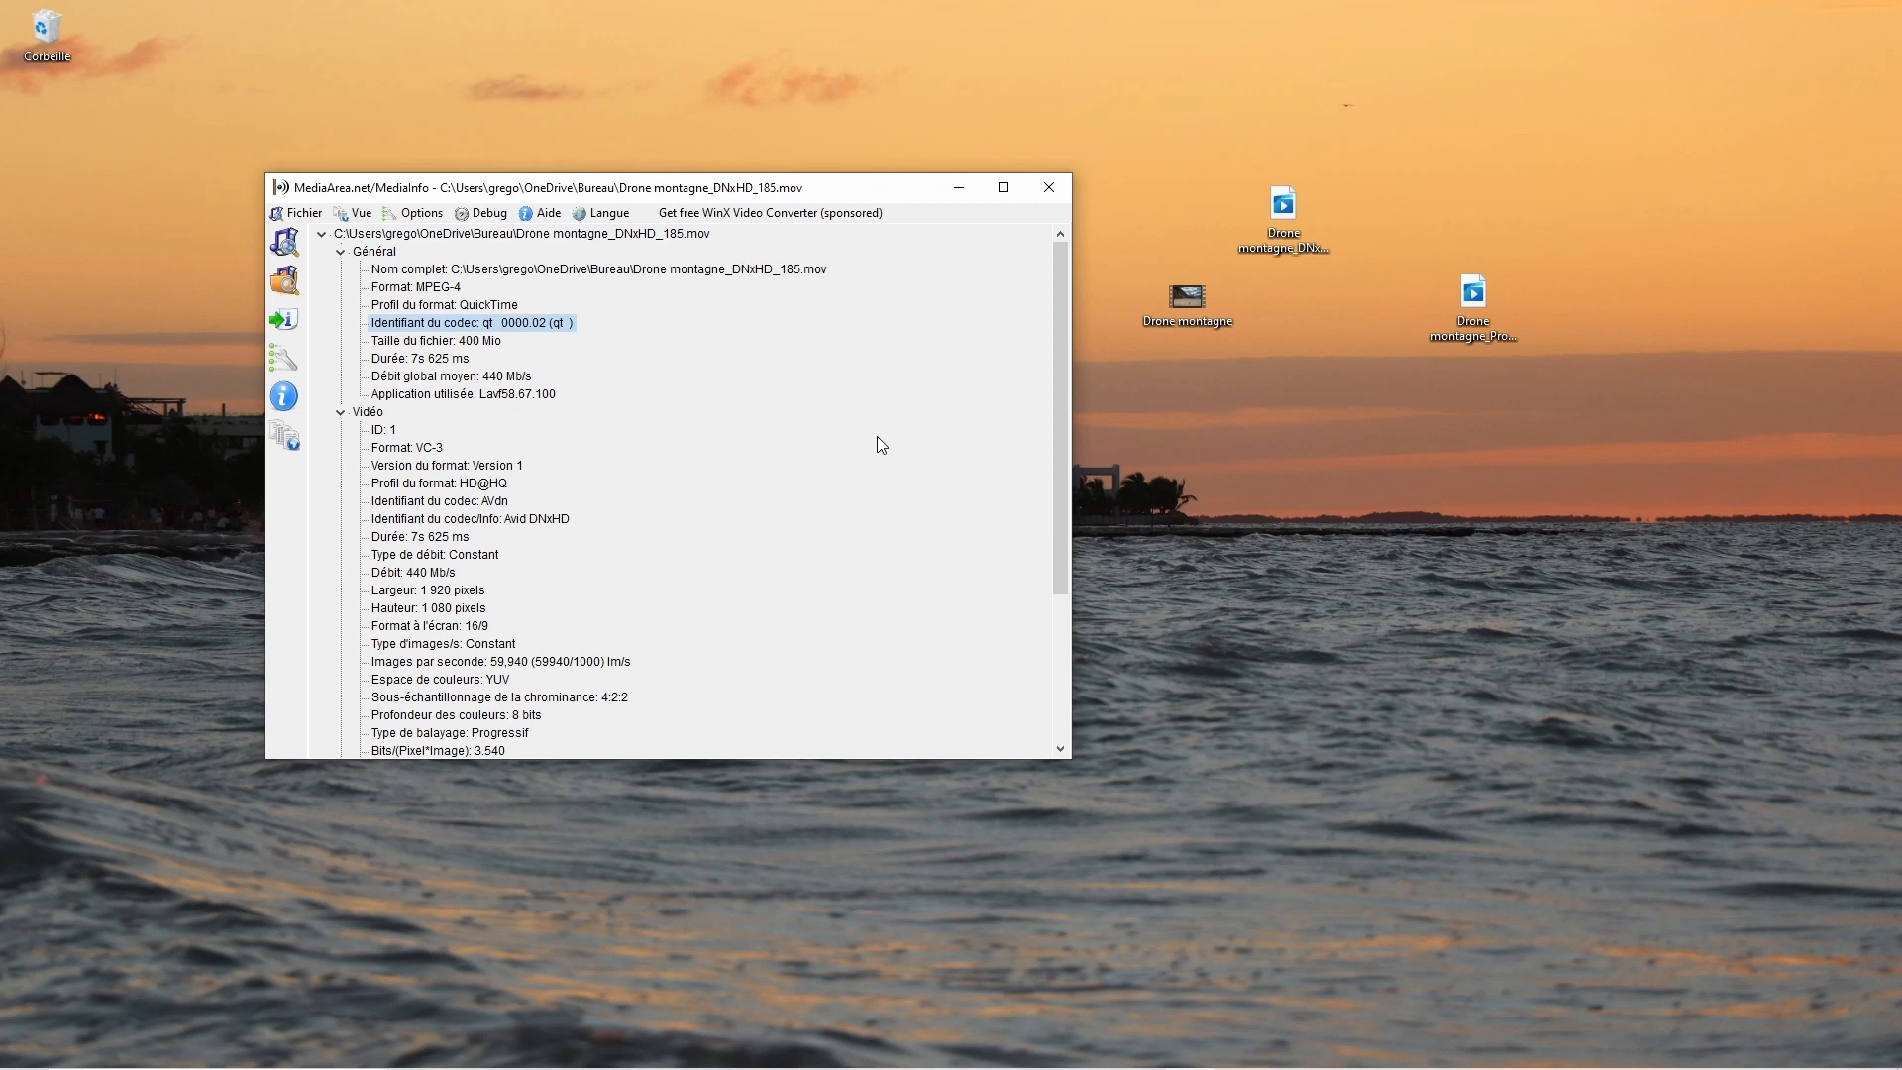
# Load the desktop file Drone montagne_ProRes_422.mov for analysis and review its general, video and time code properties
pyautogui.moveTo(1473, 297); pyautogui.dragTo(815, 438)
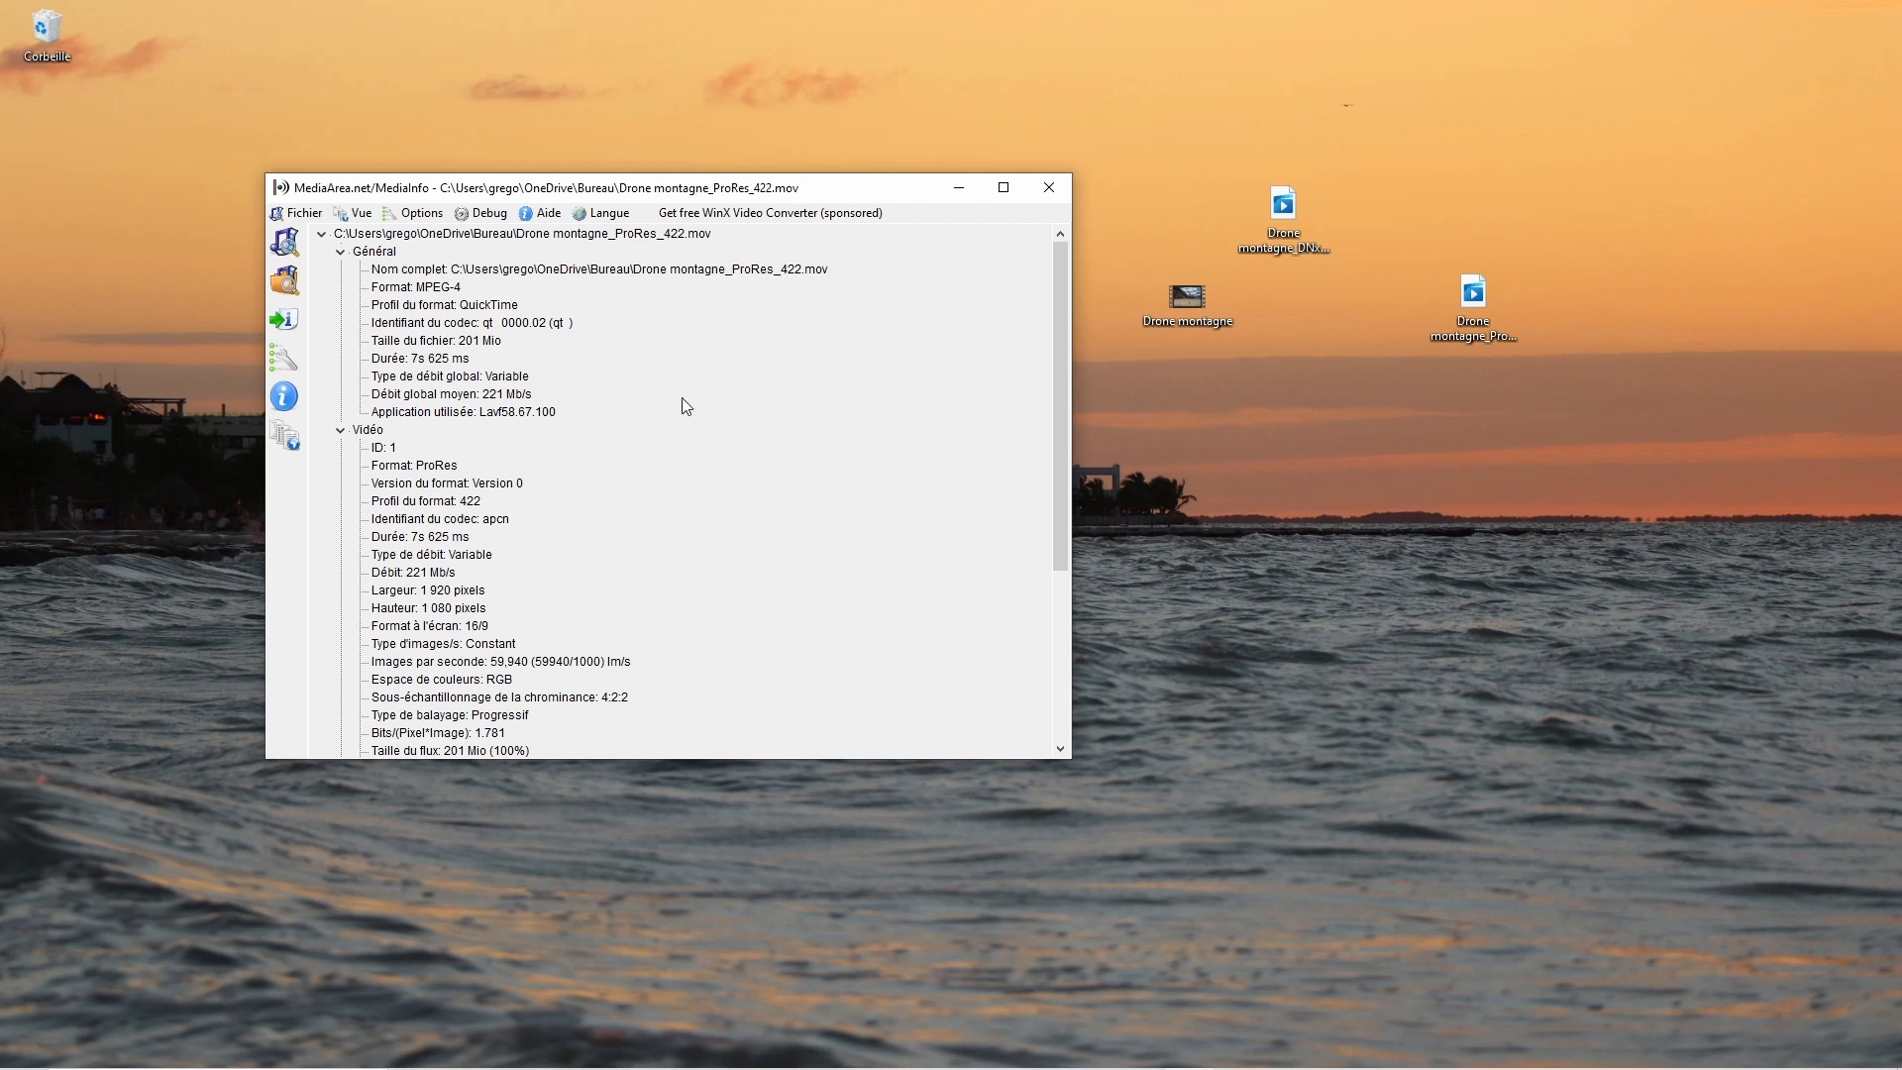
pyautogui.scroll(-5, 681, 401)
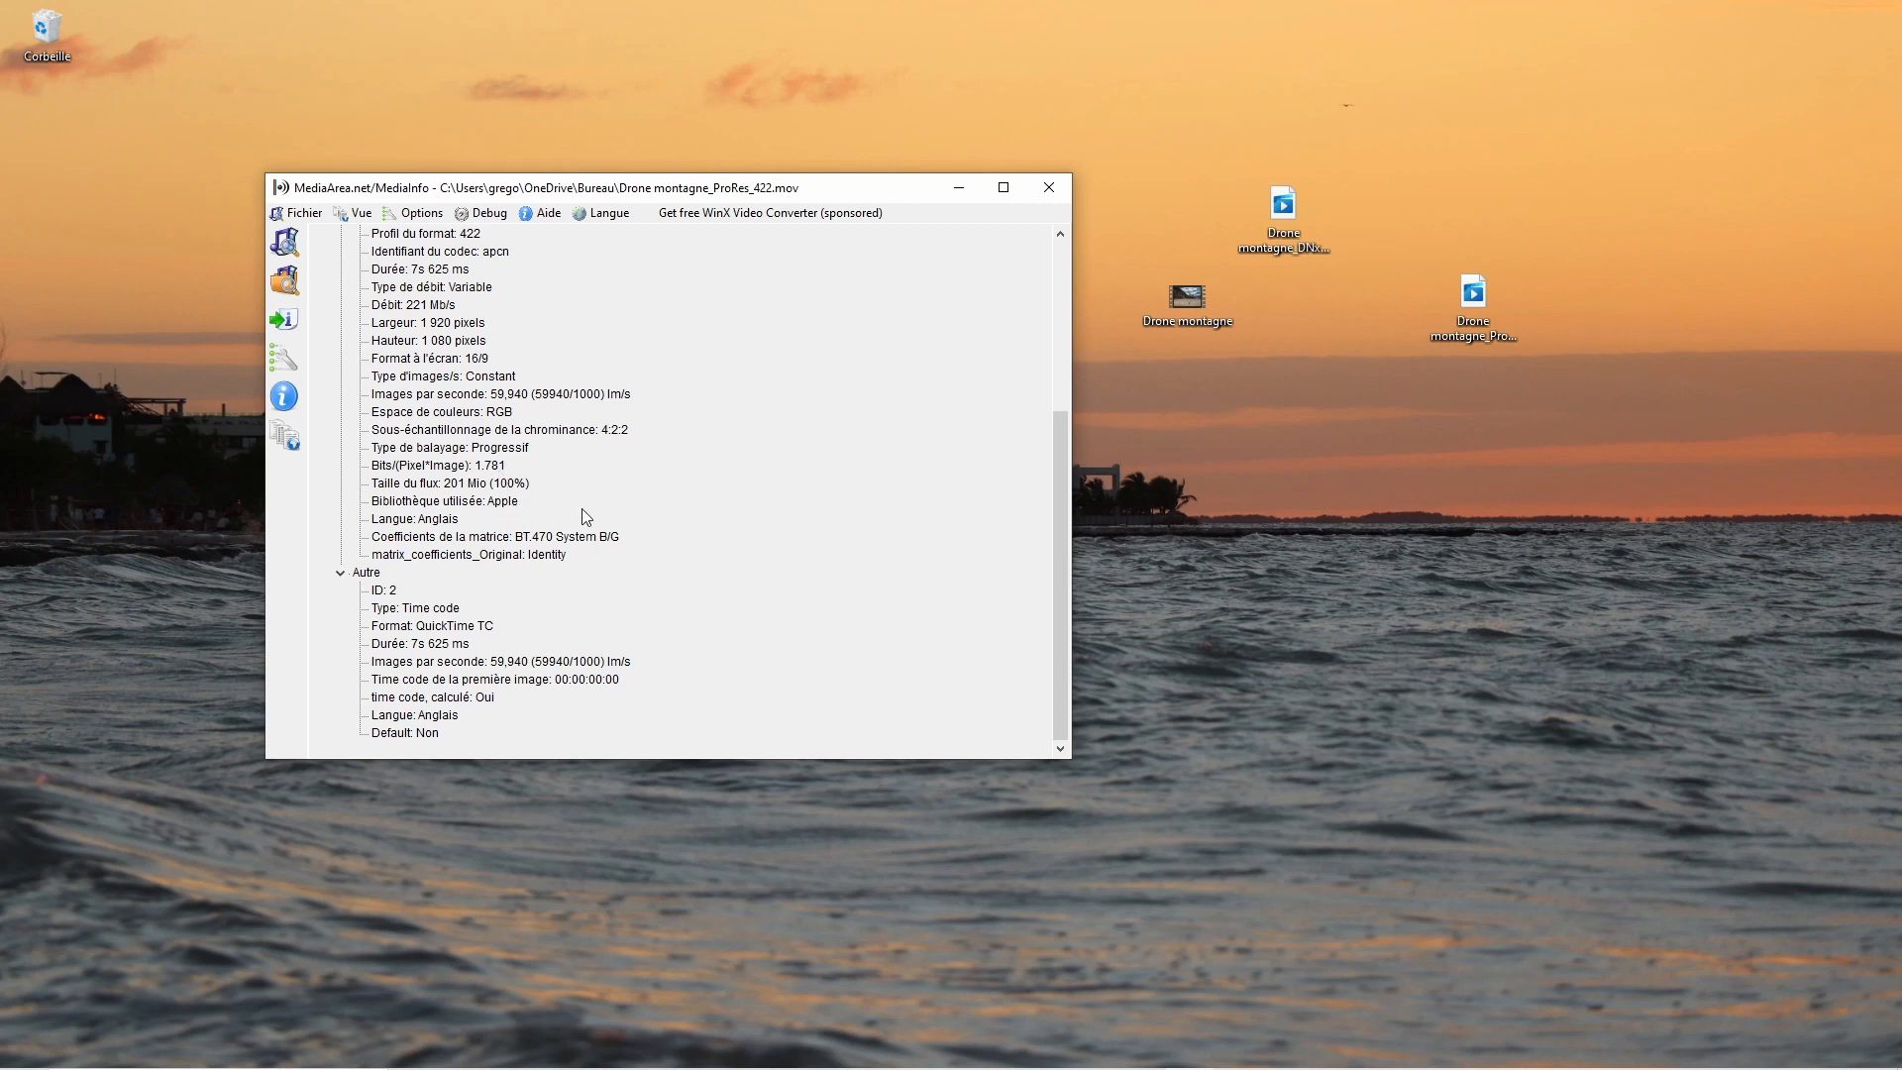
pyautogui.scroll(5, 586, 516)
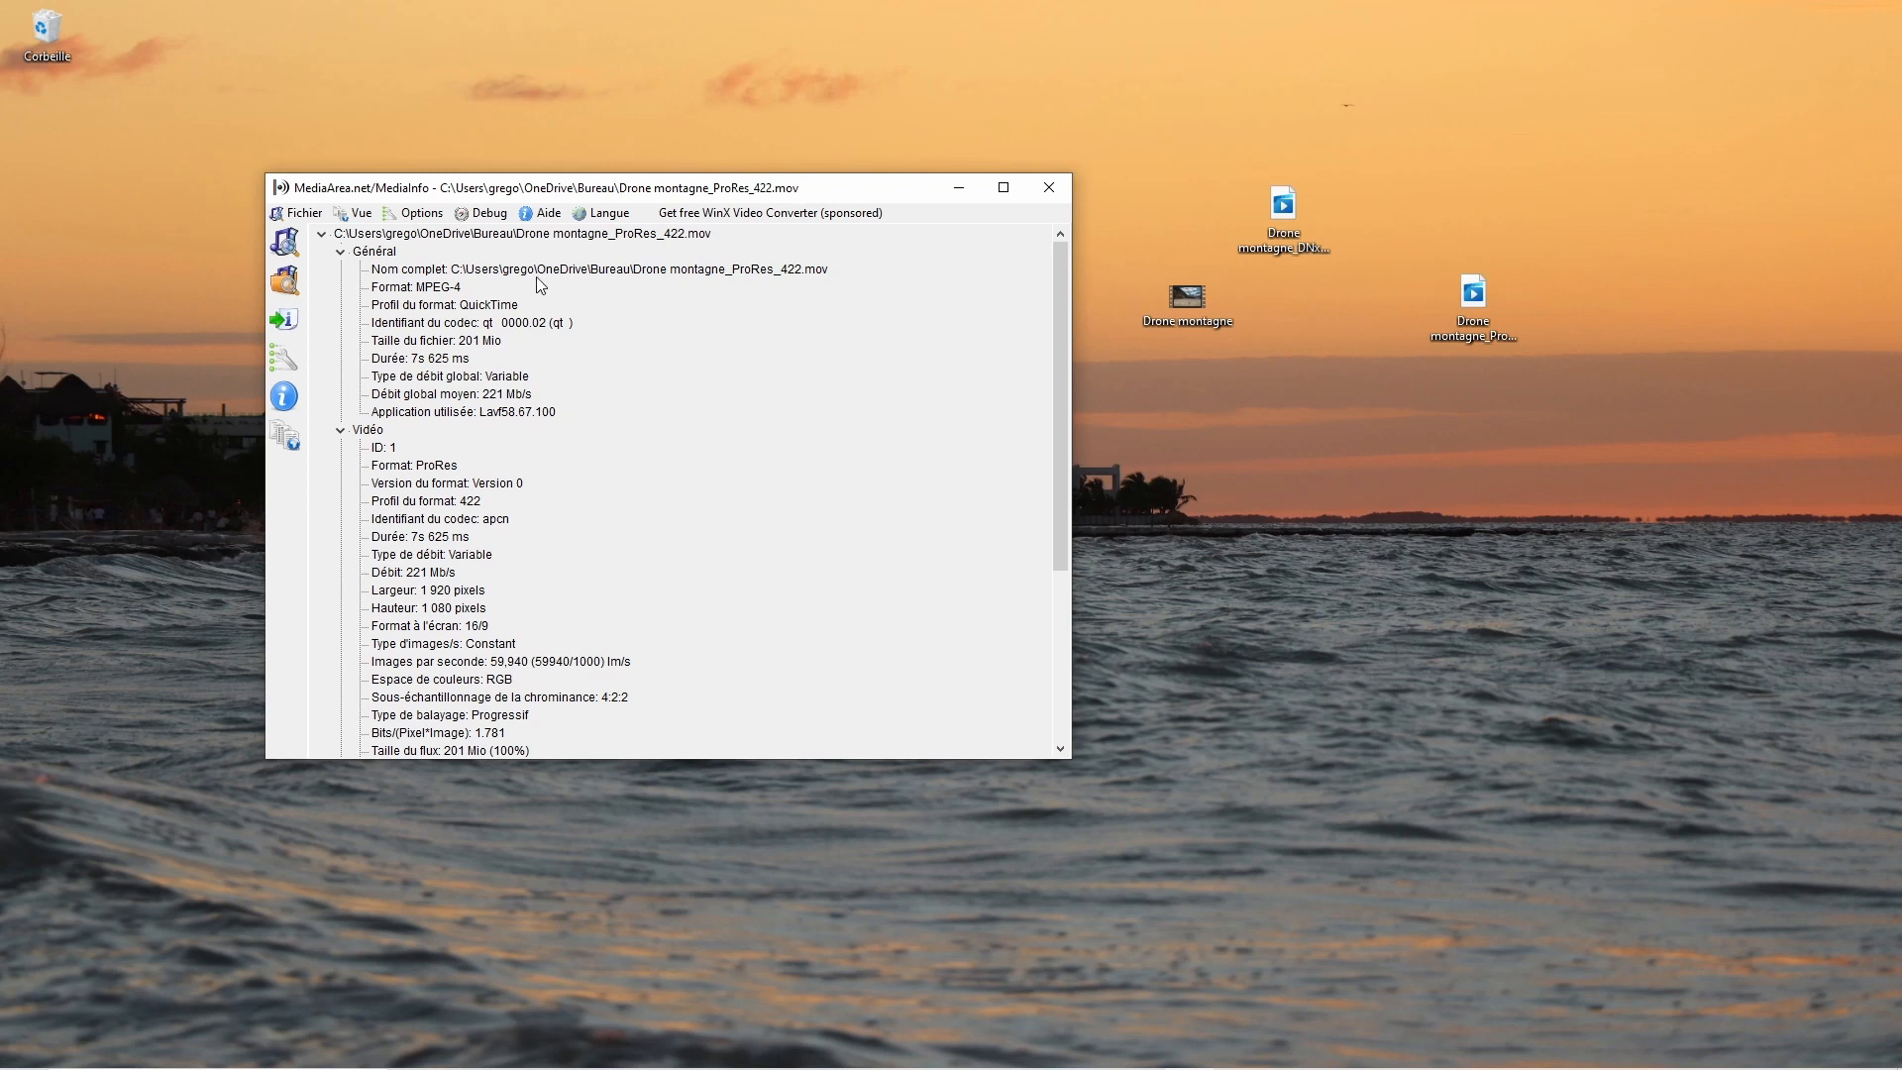